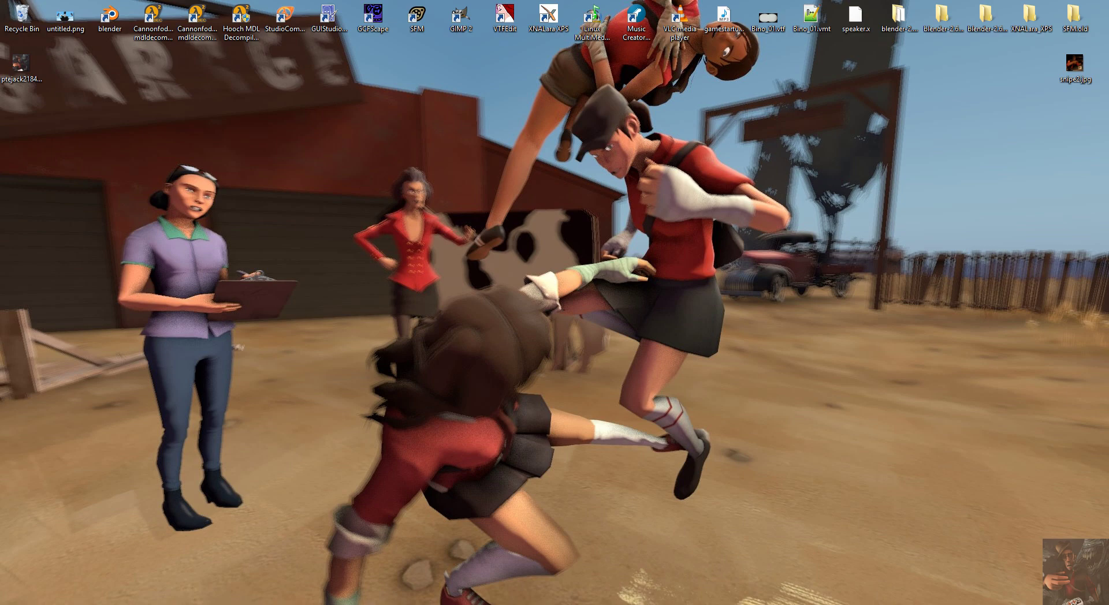
Launch Source Filmmaker from the Steam tray menu; it fails with a missing-executable error.
{"action": "left_click", "coordinate": [1005, 604]}
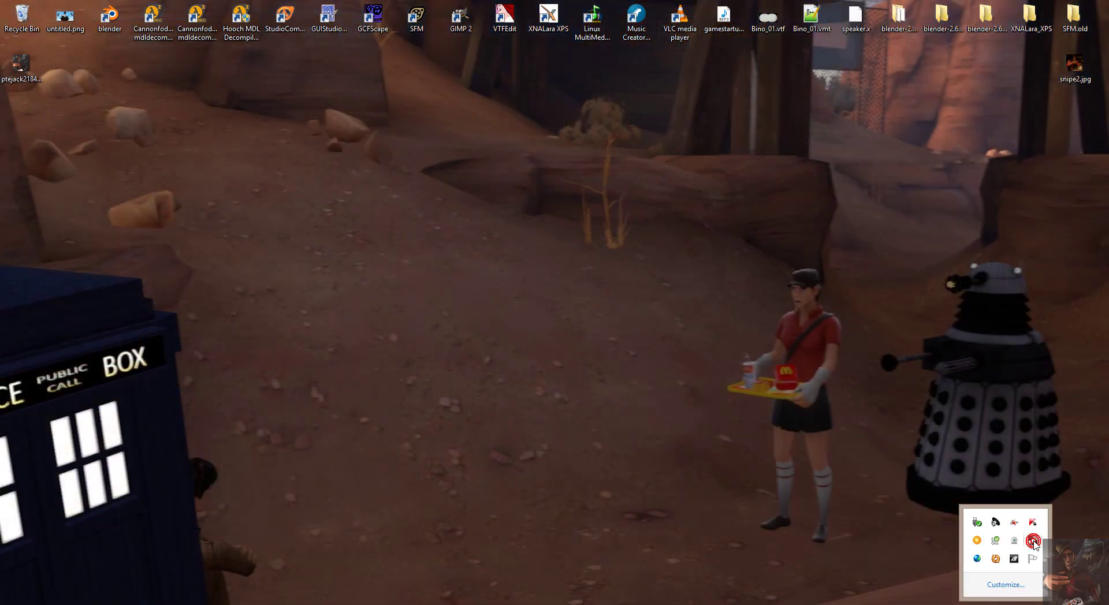
{"action": "right_click", "coordinate": [1032, 541]}
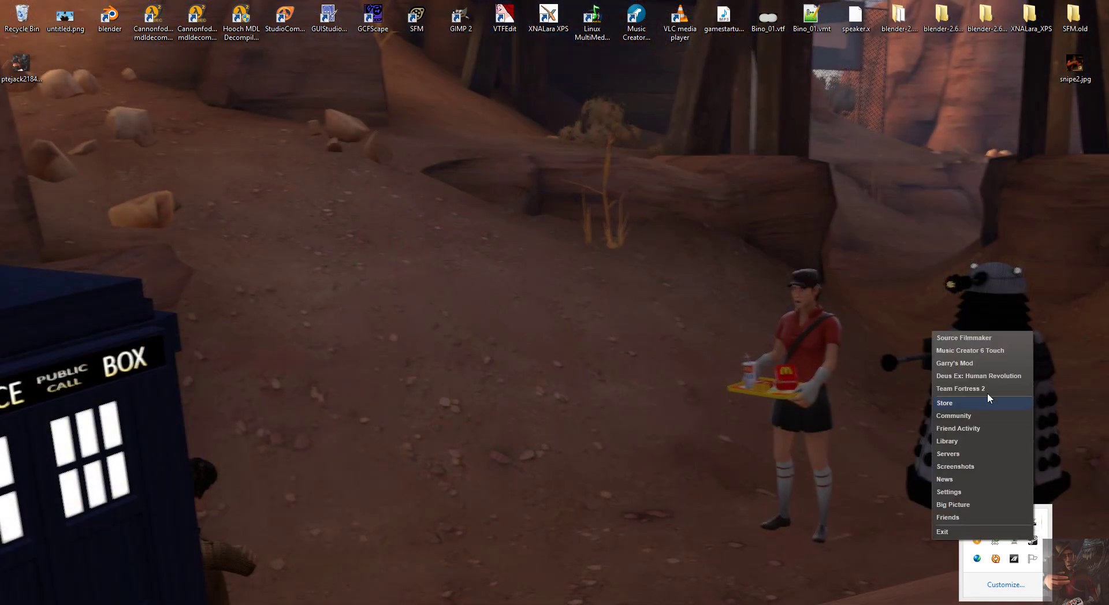
{"action": "left_click", "coordinate": [975, 338]}
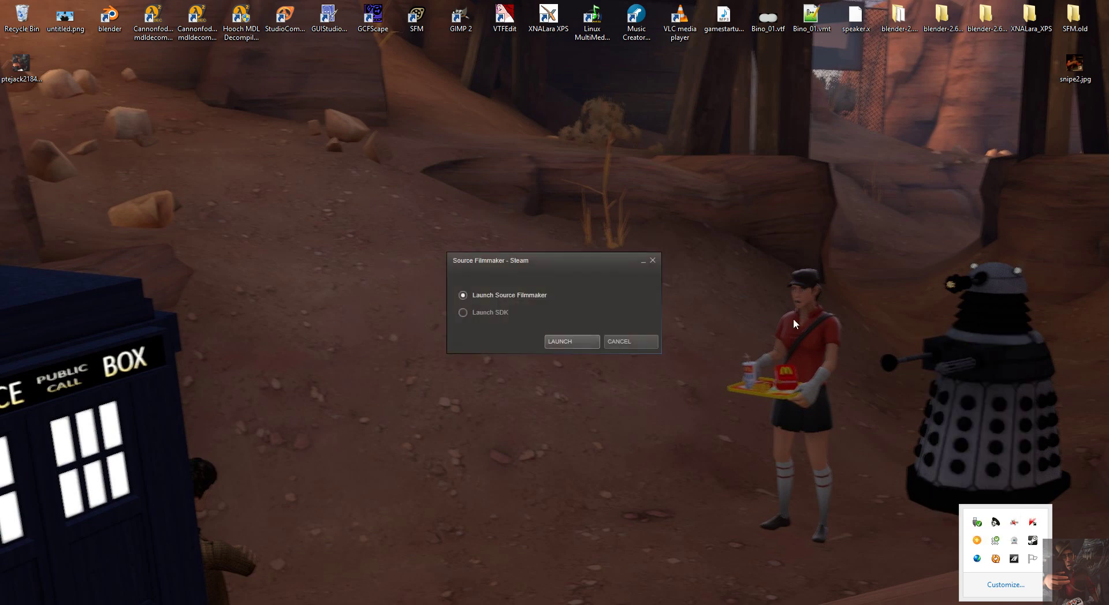
{"action": "left_click", "coordinate": [568, 341]}
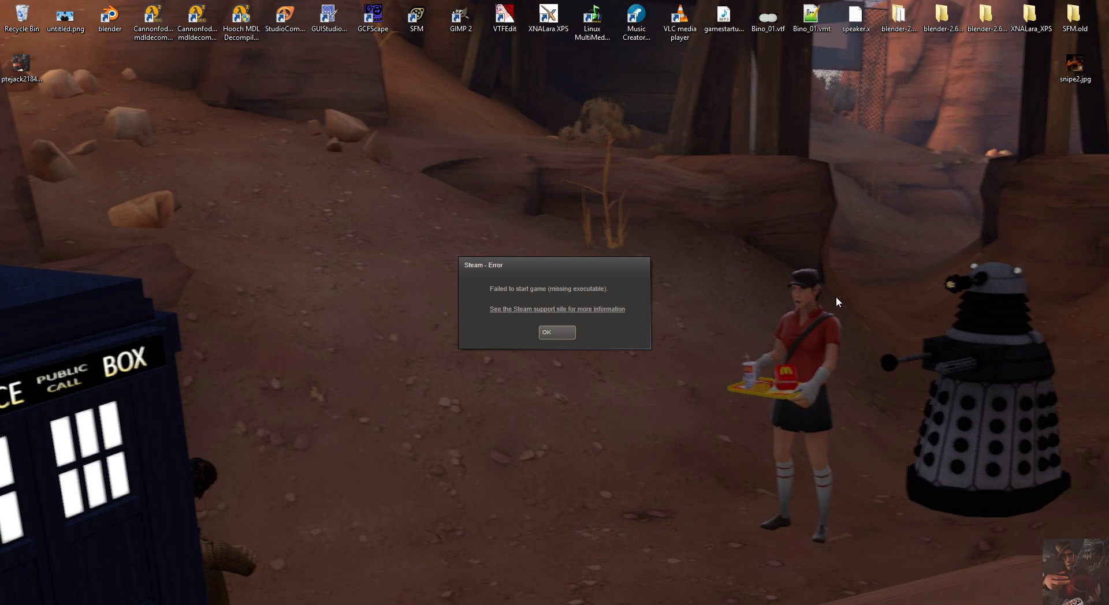
Dismiss the launch error and open the Steam library maximized to full screen.
{"action": "left_click", "coordinate": [568, 334]}
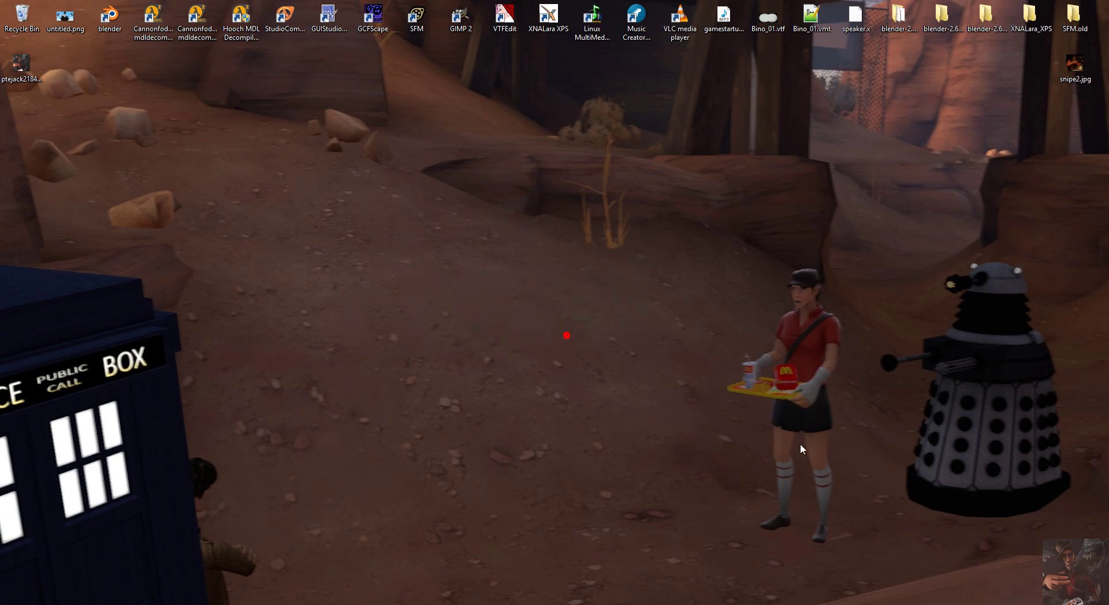
{"action": "left_click", "coordinate": [1006, 604]}
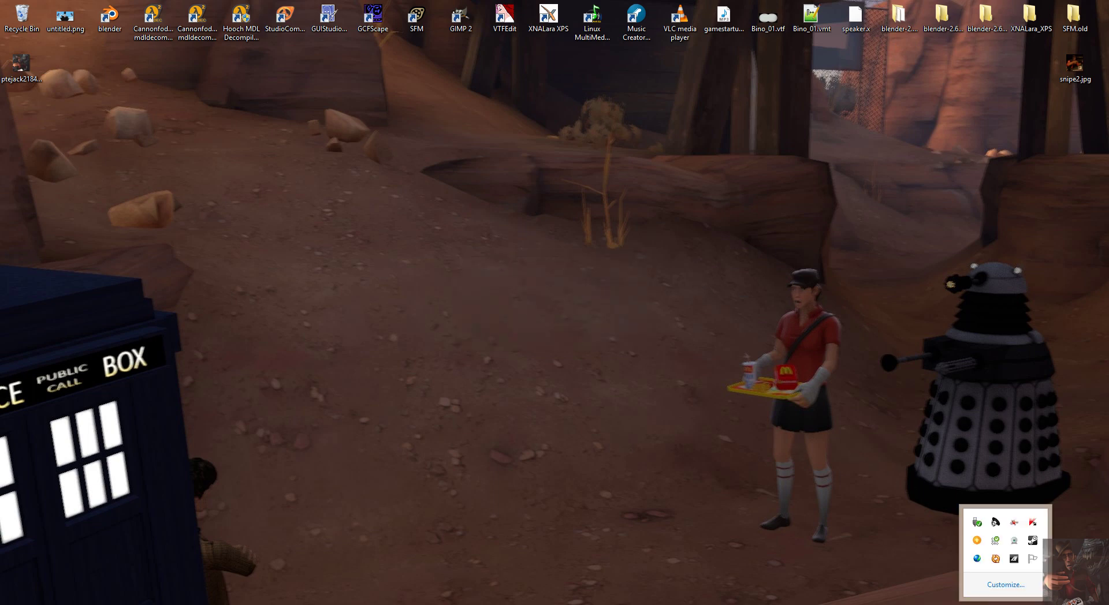
{"action": "right_click", "coordinate": [1037, 534]}
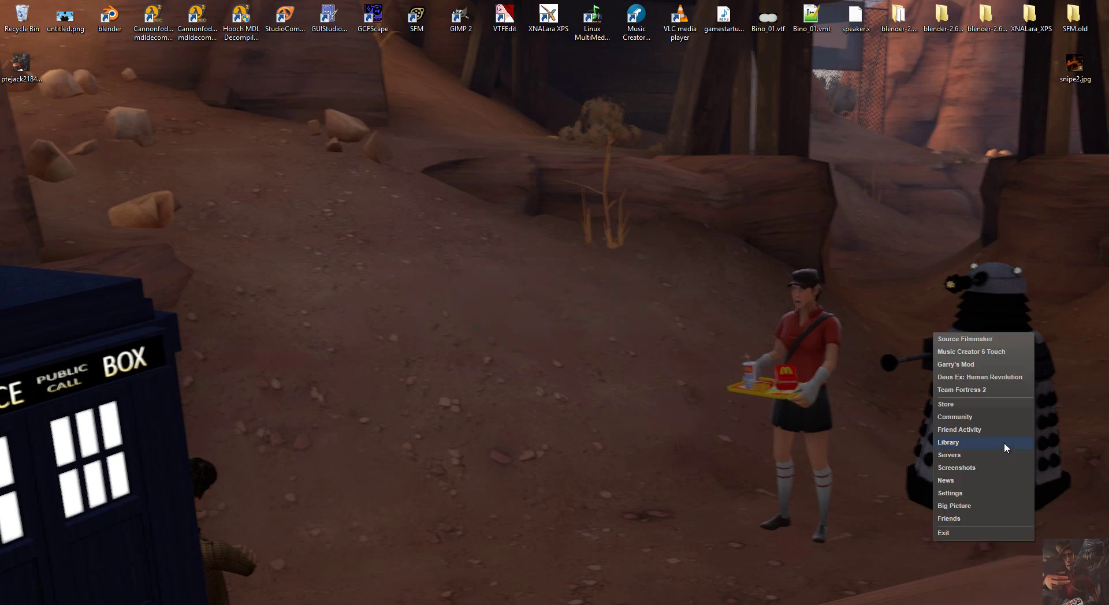
{"action": "left_click", "coordinate": [954, 443]}
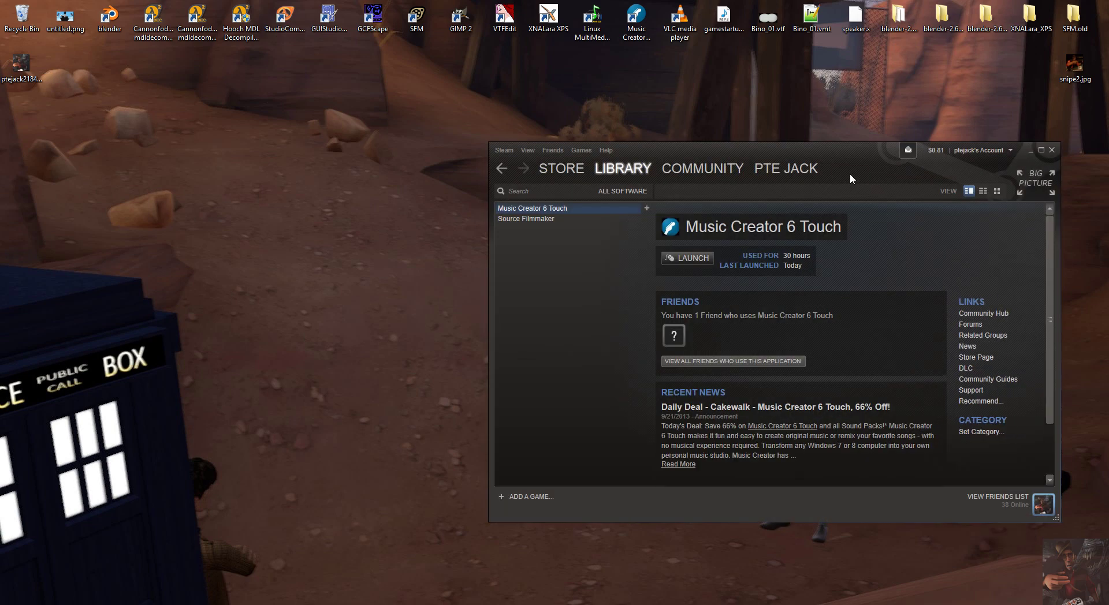
{"action": "double_click", "coordinate": [710, 157]}
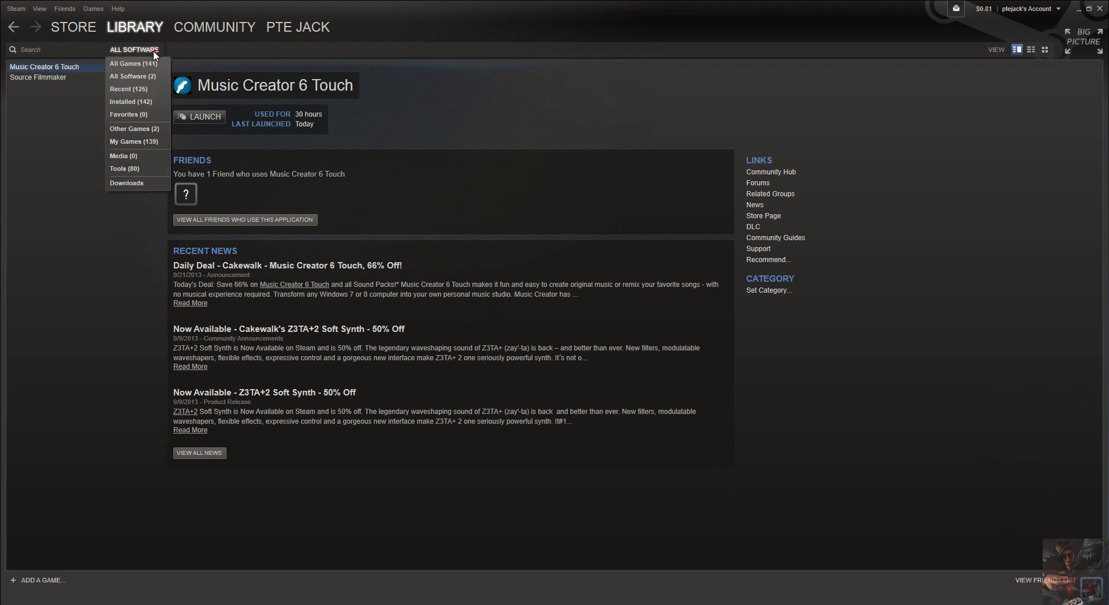
Filter the library to software, listing Music Creator 6 Touch and Source Filmmaker.
{"action": "left_click", "coordinate": [132, 63]}
{"action": "left_click", "coordinate": [139, 50]}
{"action": "left_click", "coordinate": [139, 63]}
{"action": "left_click", "coordinate": [140, 49]}
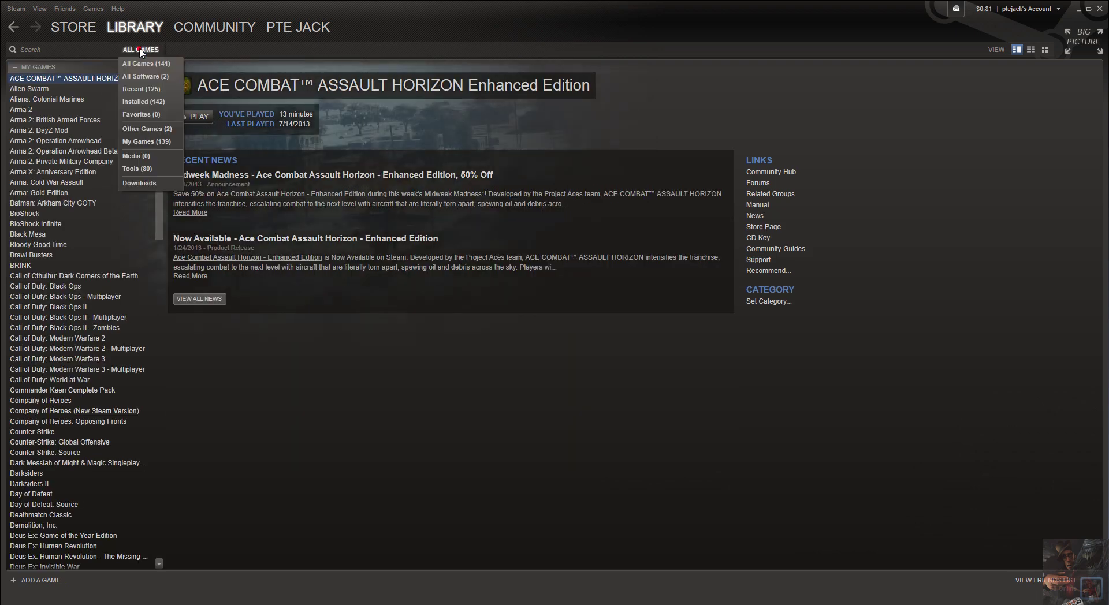
{"action": "left_click", "coordinate": [142, 76]}
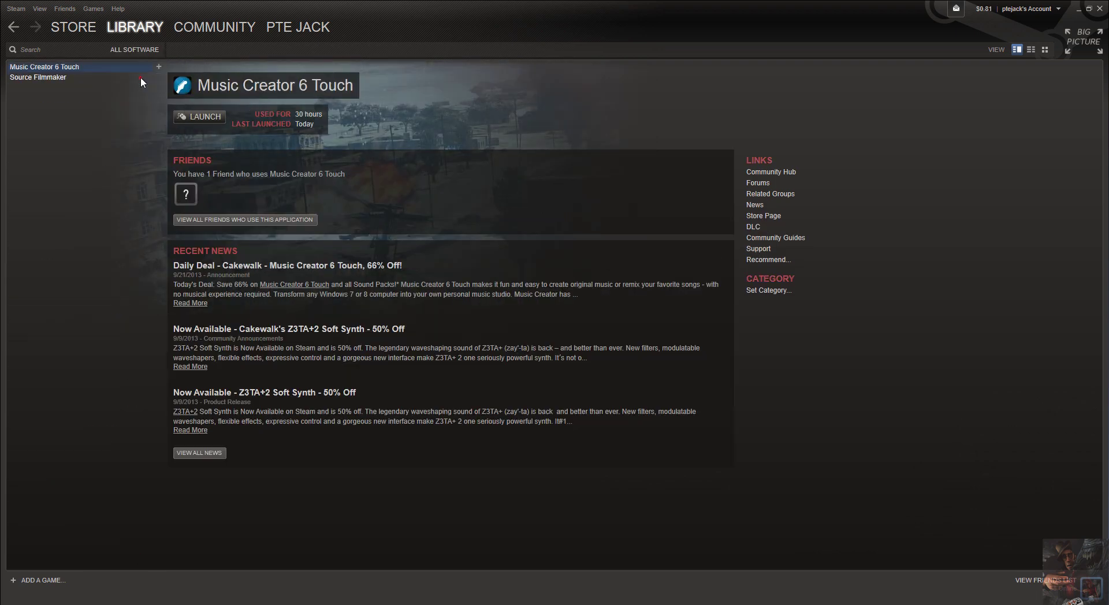
Open Source Filmmaker's Local Files properties, dismiss the Steam client update prompt, then close Properties.
{"action": "right_click", "coordinate": [46, 79]}
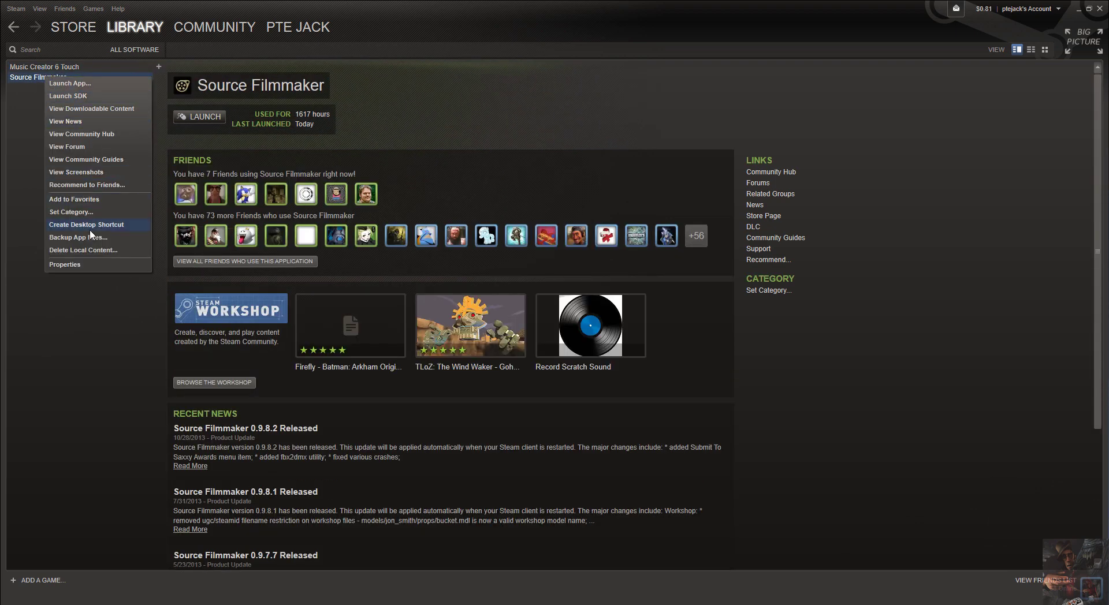
{"action": "left_click", "coordinate": [82, 263]}
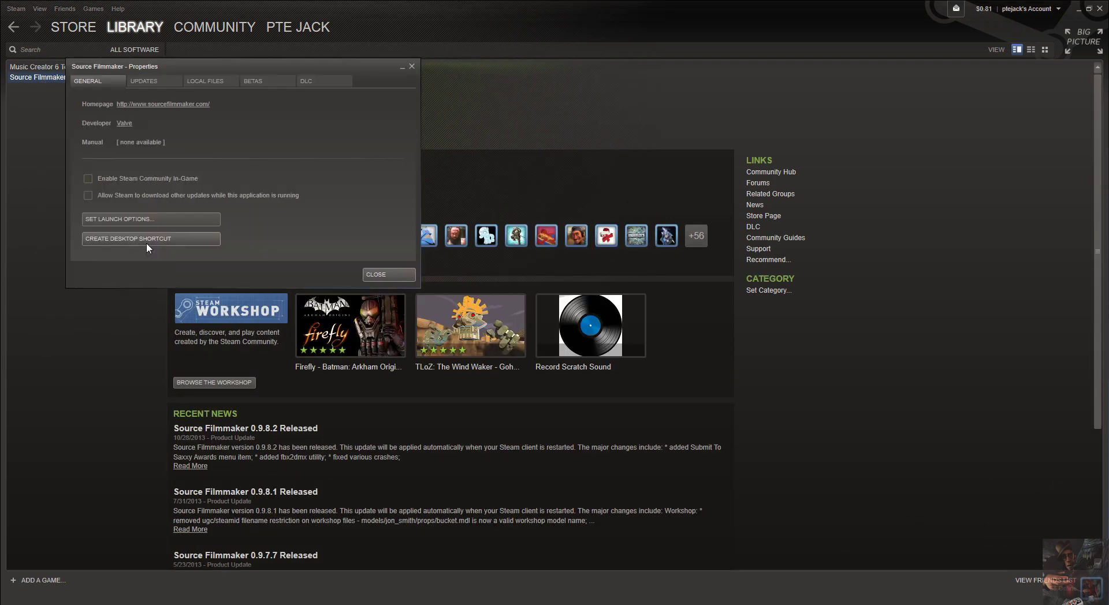
{"action": "left_click", "coordinate": [205, 82]}
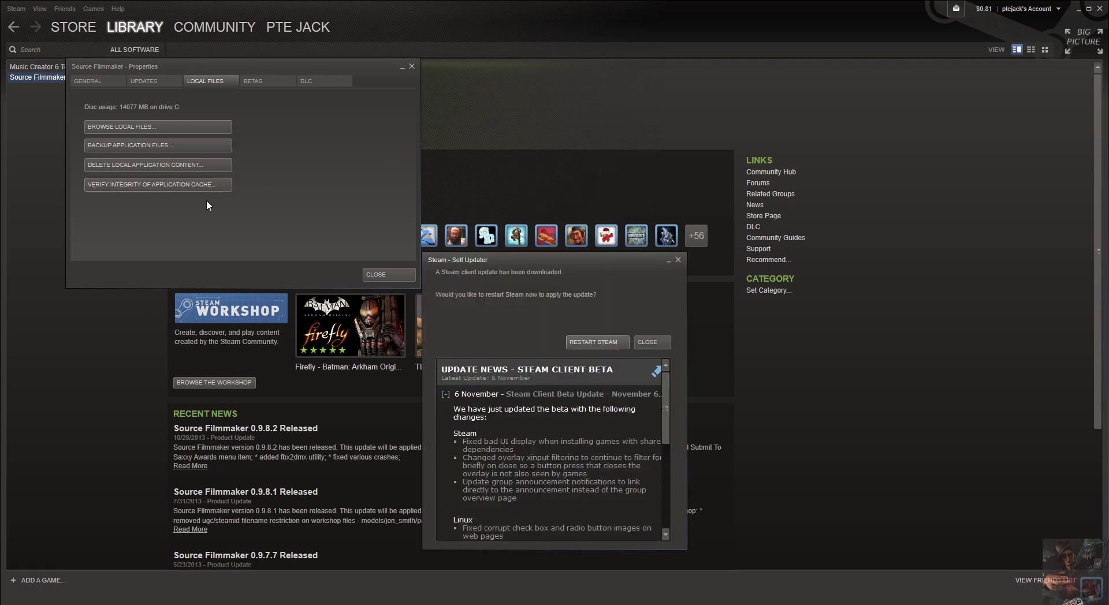
{"action": "left_click", "coordinate": [646, 342]}
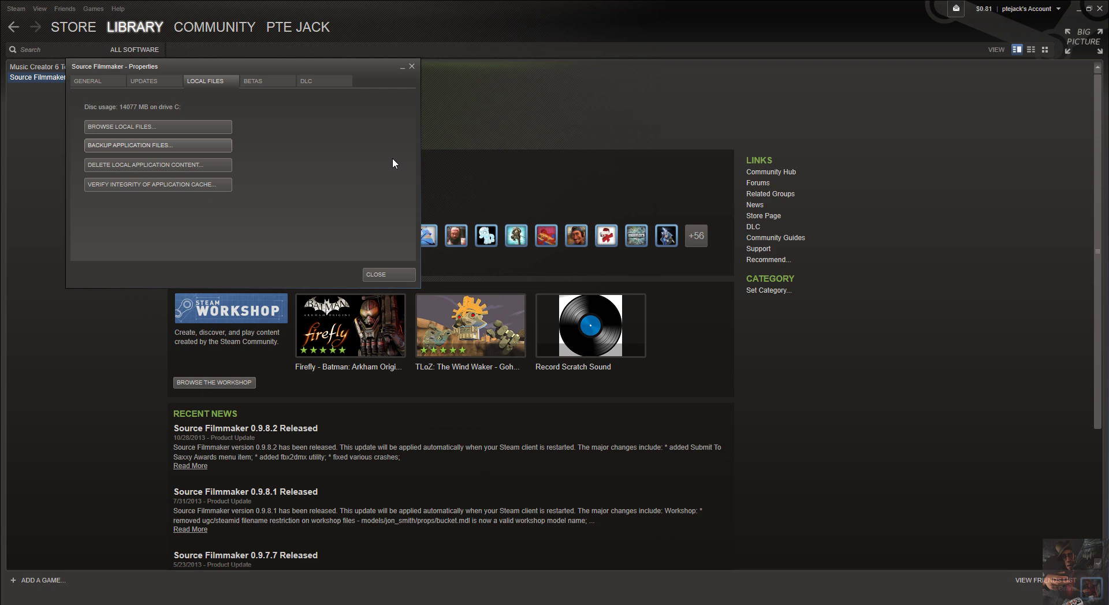
{"action": "left_click", "coordinate": [505, 125]}
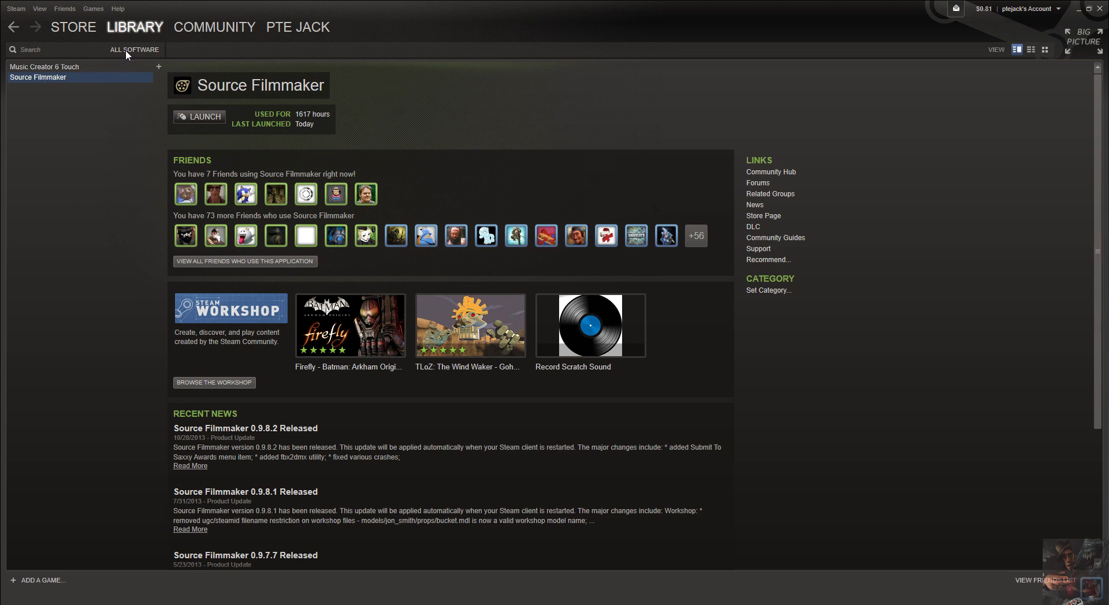
Reopen Source Filmmaker's Properties on Local Files, showing 14077 MB used on drive C.
{"action": "right_click", "coordinate": [65, 77]}
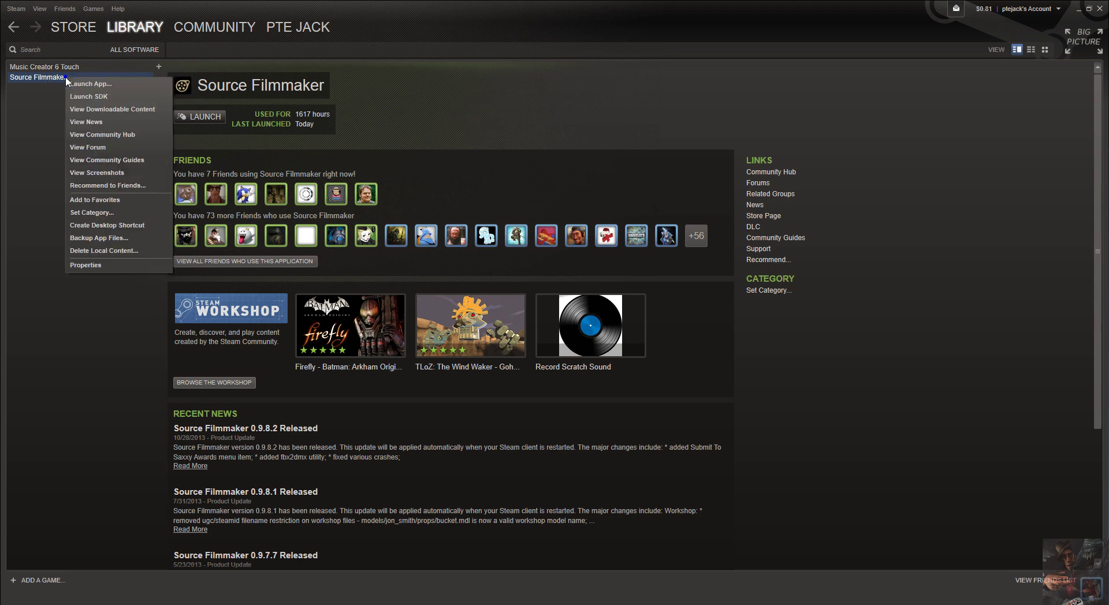
{"action": "left_click", "coordinate": [100, 265]}
{"action": "left_click", "coordinate": [206, 80]}
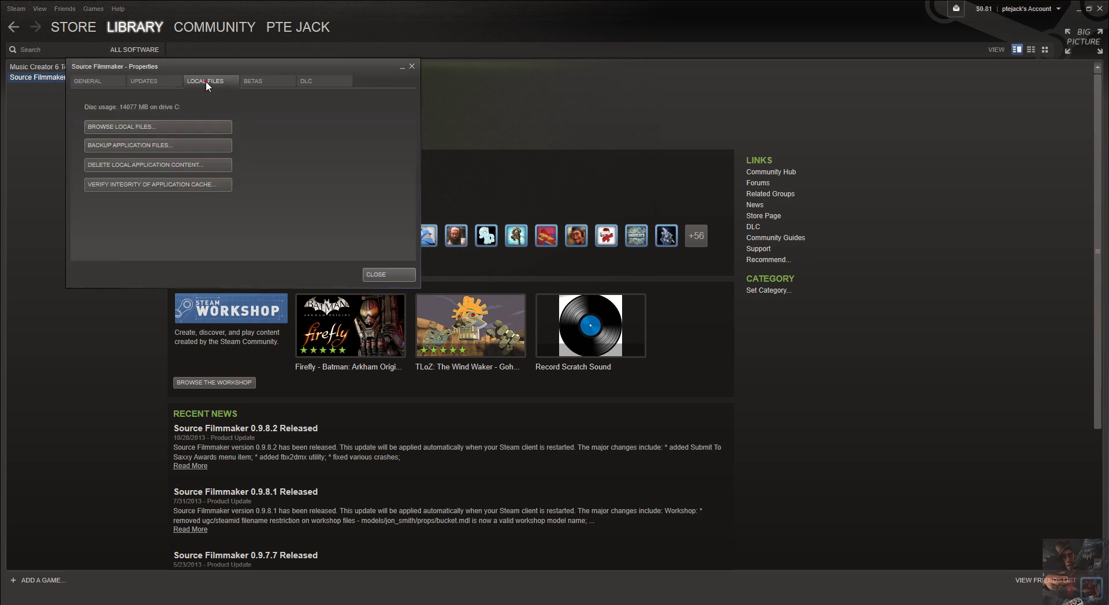
Start verifying Source Filmmaker's application cache, move the progress window aside, and close Properties.
{"action": "left_click", "coordinate": [133, 185]}
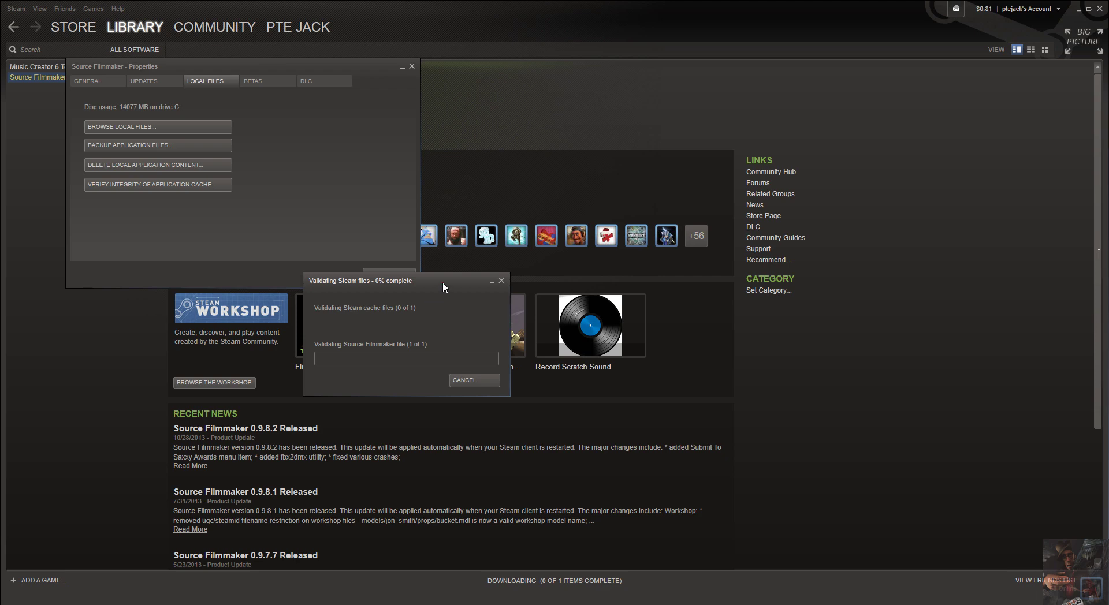
{"action": "left_click_drag", "start_coordinate": [442, 282], "coordinate": [564, 92]}
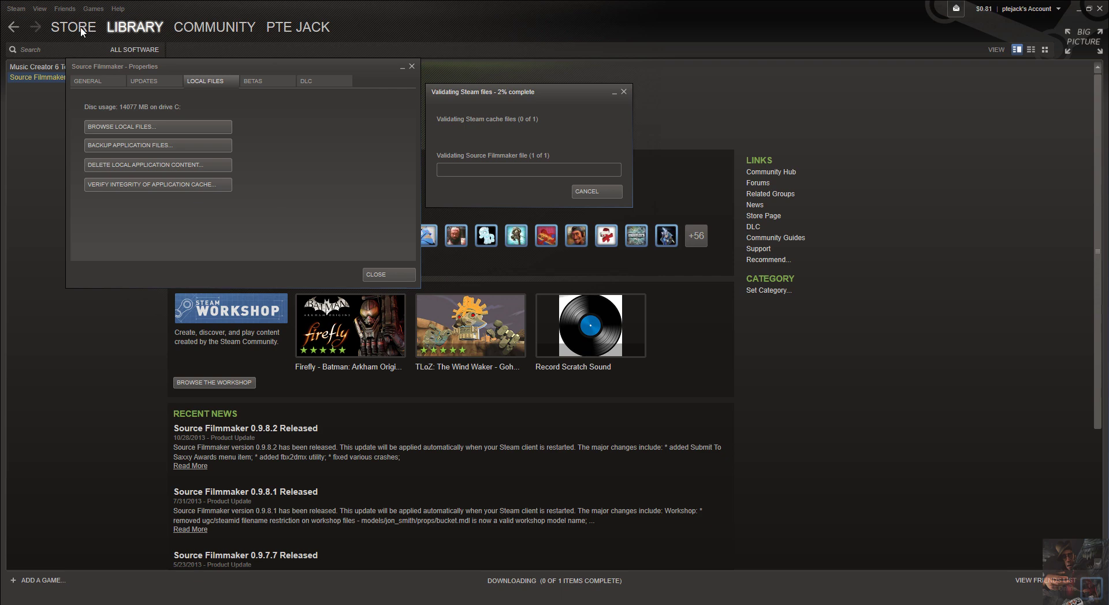
{"action": "key", "text": "Escape"}
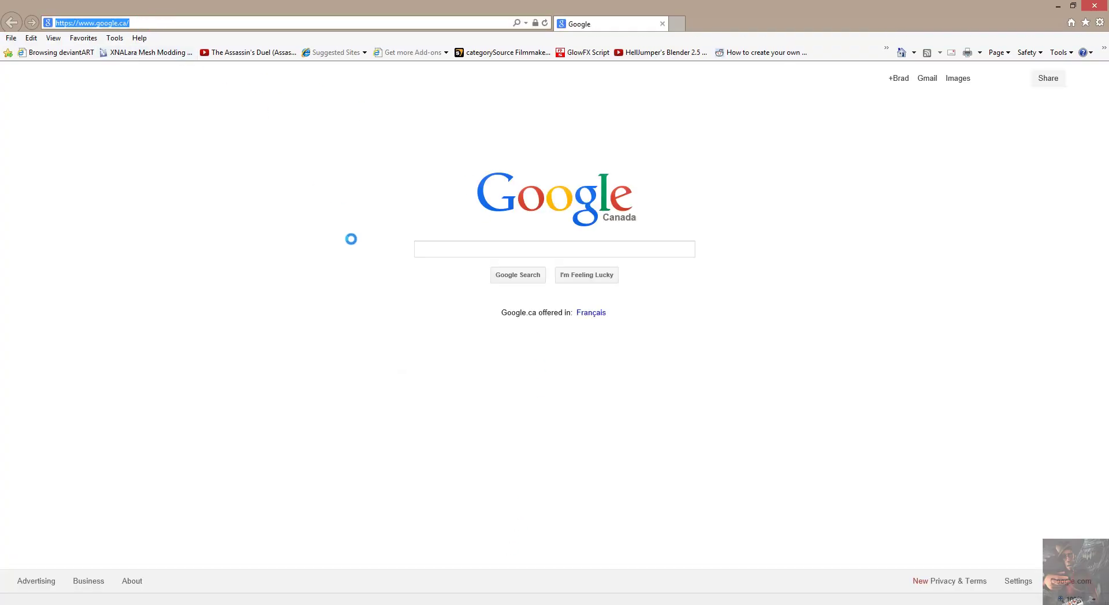
Load the Steam store at steampowered.com in Internet Explorer.
{"action": "type", "text": "steam"}
{"action": "key", "text": "Return"}
{"action": "type", "text": "re"}
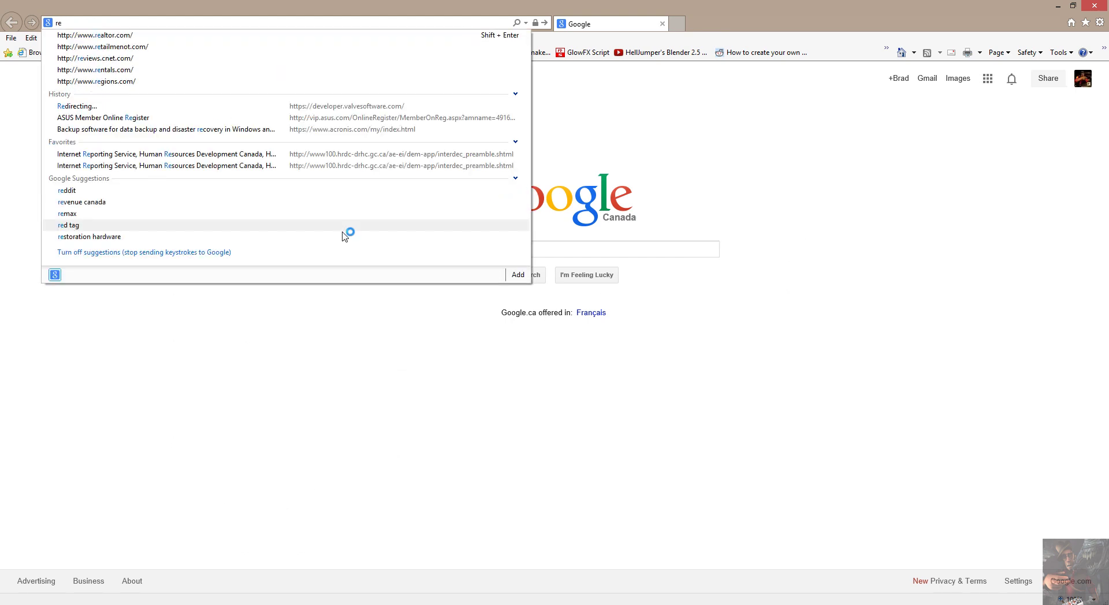
{"action": "key", "text": "BackSpace"}
{"action": "key", "text": "BackSpace"}
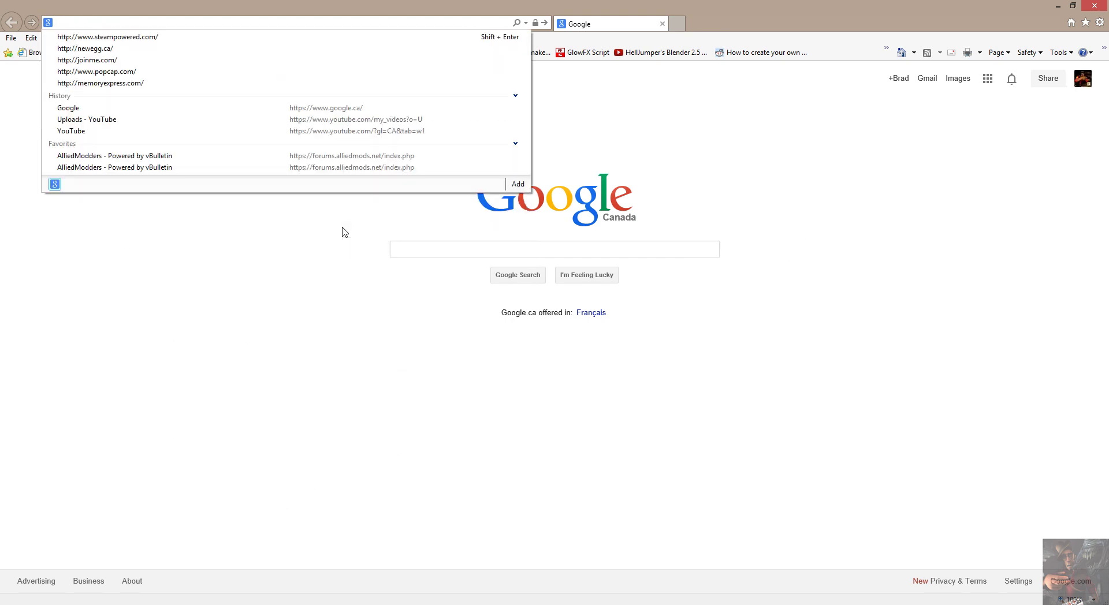
{"action": "type", "text": "steamp"}
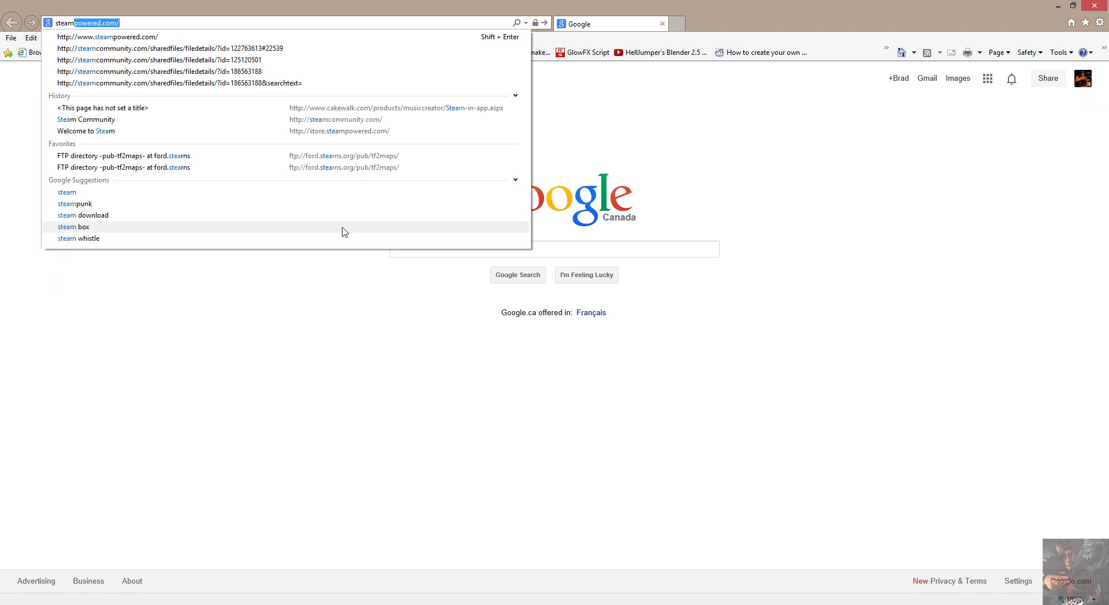
{"action": "type", "text": "owered"}
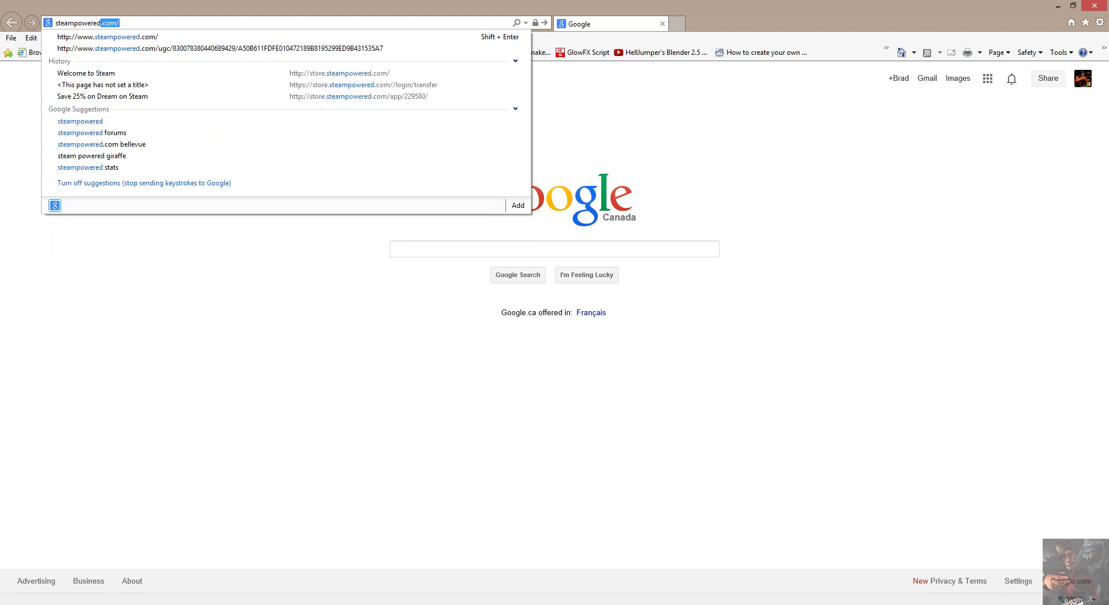
{"action": "type", "text": ".com"}
{"action": "key", "text": "Return"}
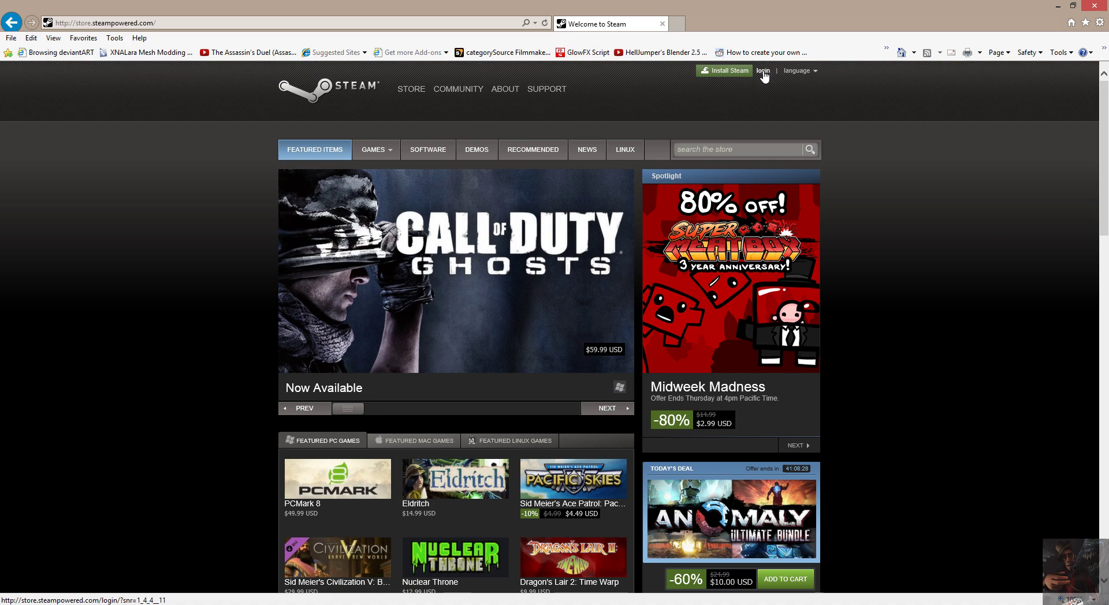
Go to the Steam Community home page on the Steam website.
{"action": "mouse_move", "coordinate": [457, 96]}
{"action": "left_click", "coordinate": [459, 119]}
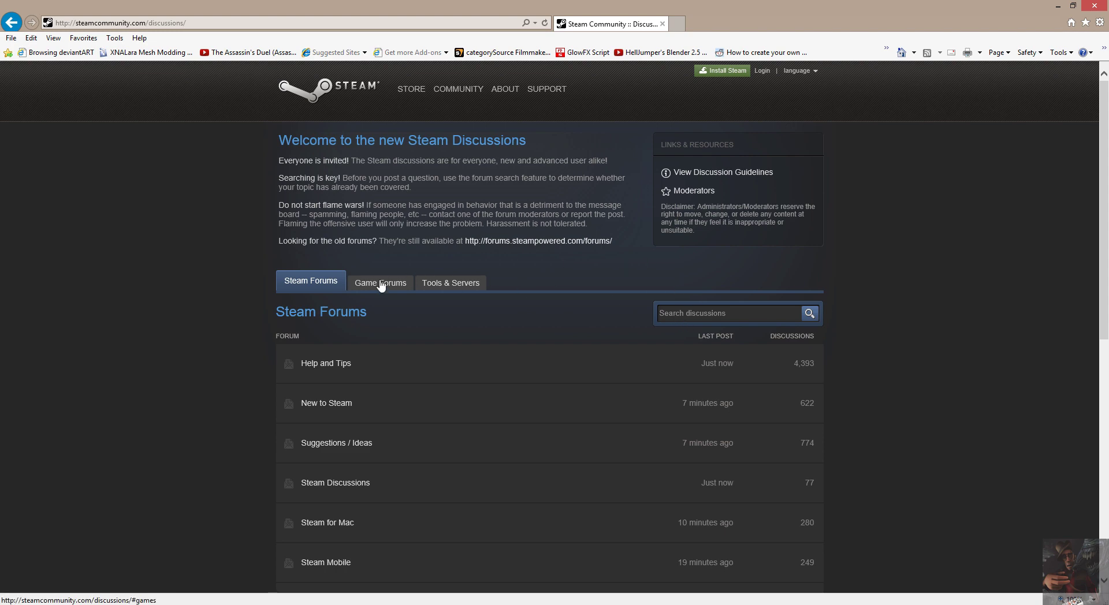
{"action": "left_click", "coordinate": [450, 103]}
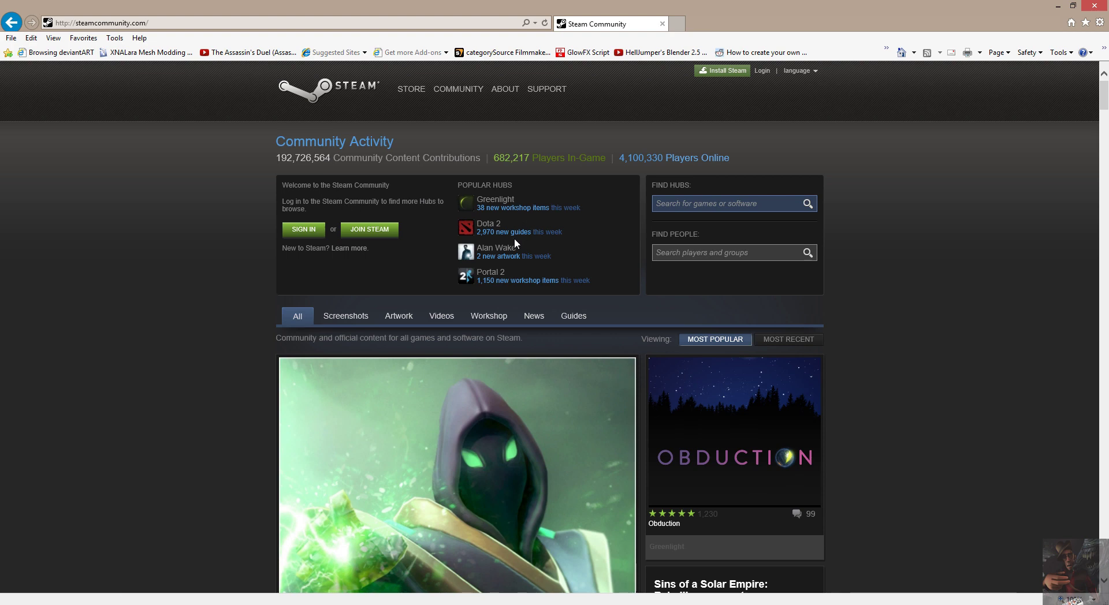
Search hubs for 'source filmmaker' and open the Source Filmmaker hub's Discussions.
{"action": "left_click", "coordinate": [709, 208]}
{"action": "type", "text": "source f"}
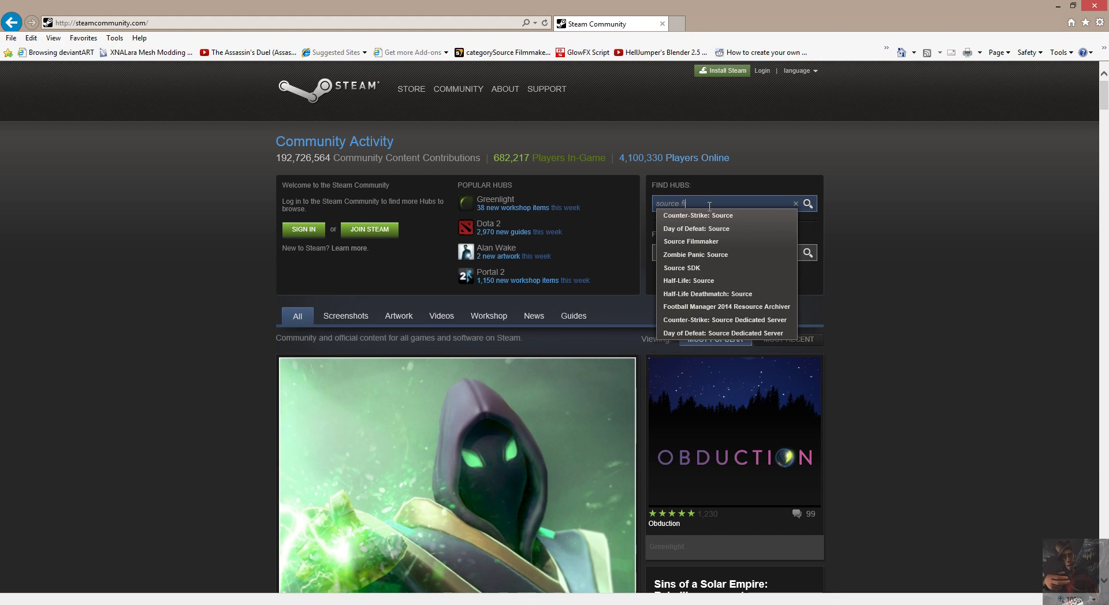
{"action": "type", "text": "ilmmaker"}
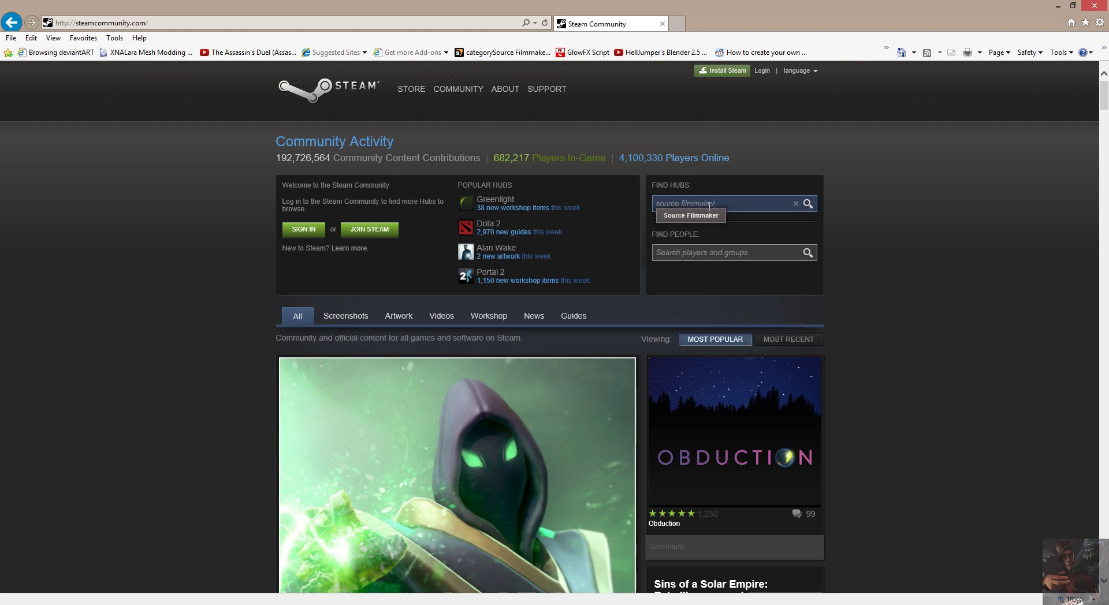
{"action": "key", "text": "Return"}
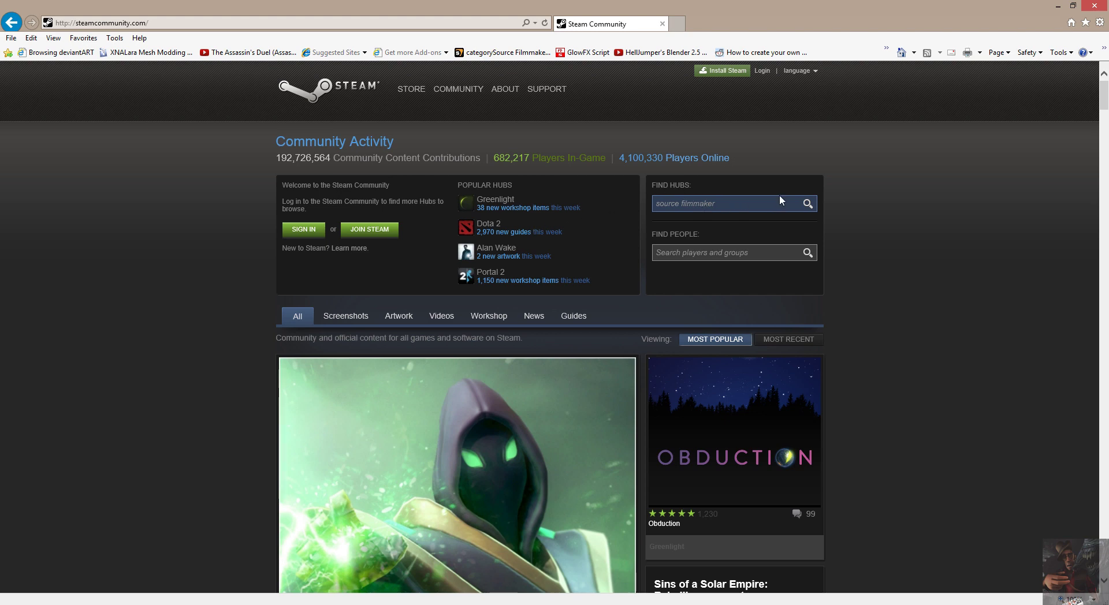
{"action": "left_click", "coordinate": [750, 211]}
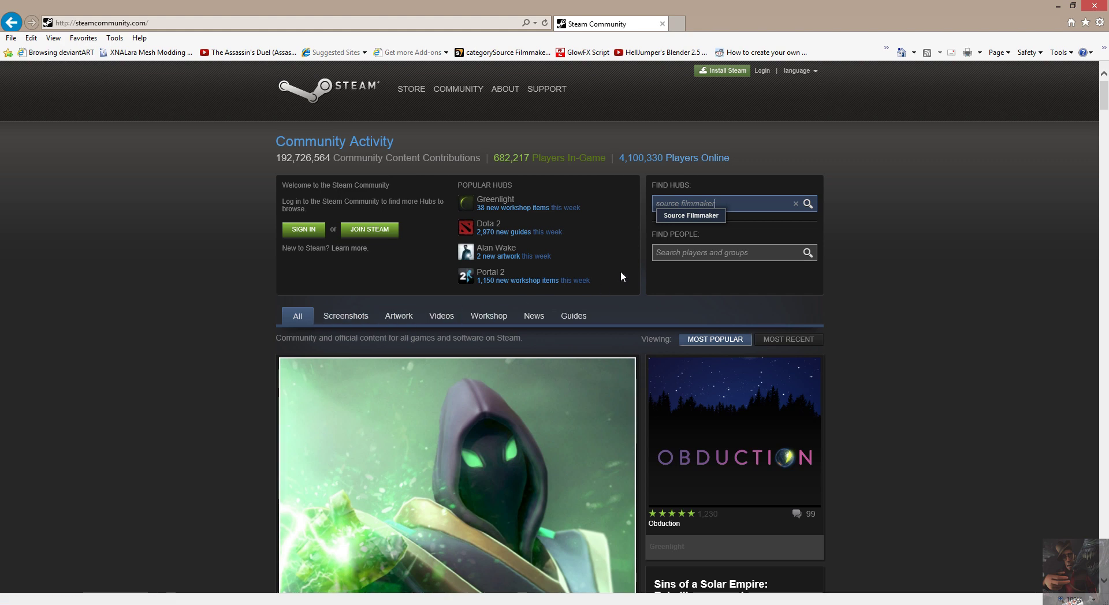
{"action": "left_click", "coordinate": [696, 218]}
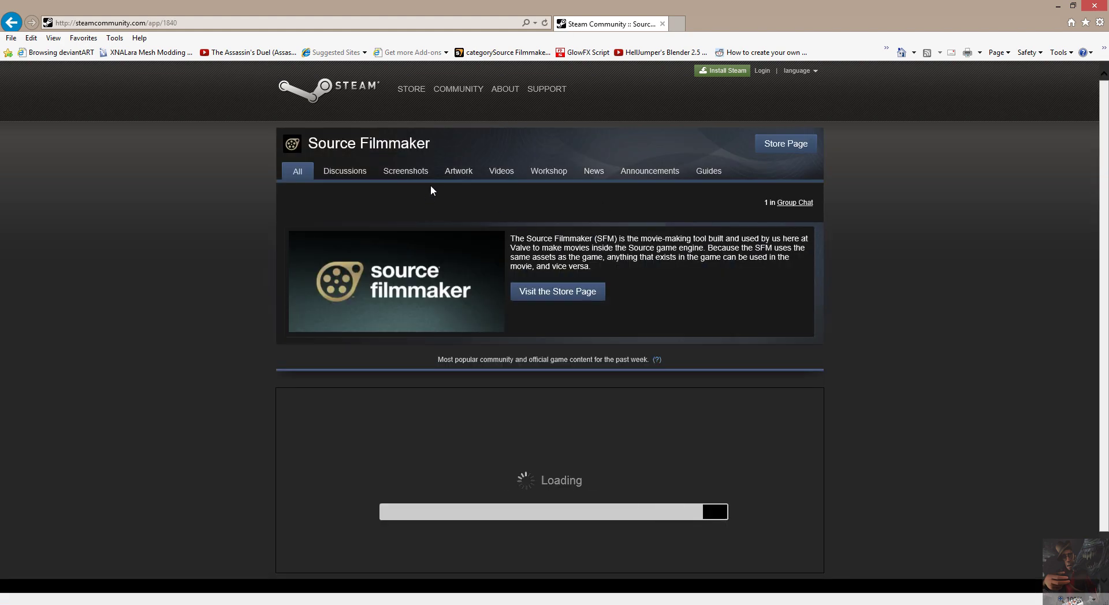
{"action": "left_click", "coordinate": [370, 173]}
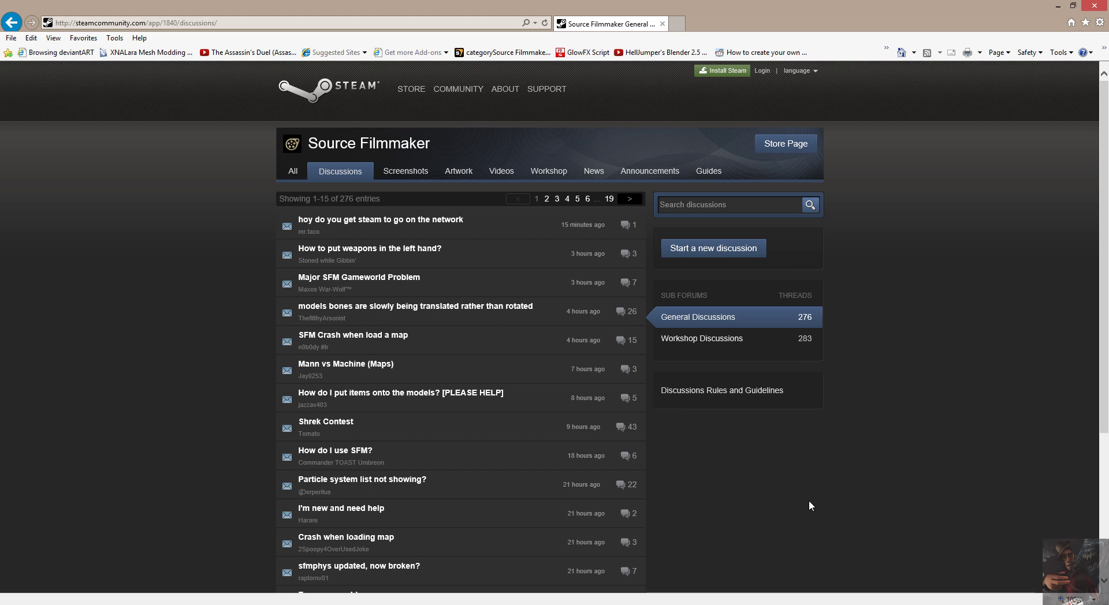
Minimize Internet Explorer and let Steam's file validation finish at 100%.
{"action": "left_click", "coordinate": [1058, 6]}
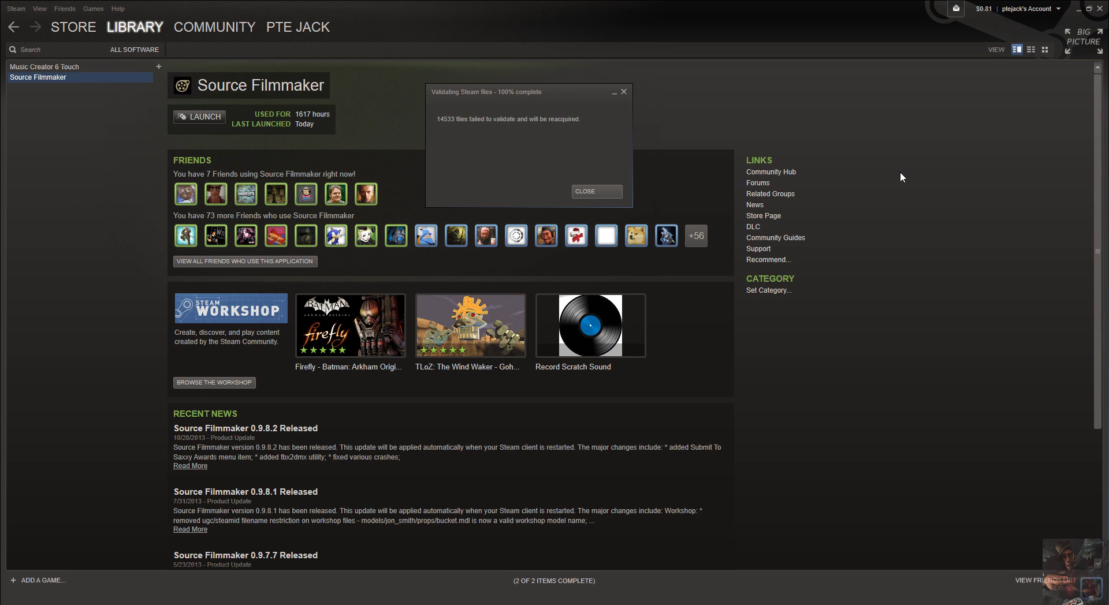
Close the validation report, check Downloads showing Source Filmmaker ready, then minimize Steam.
{"action": "left_click", "coordinate": [597, 192]}
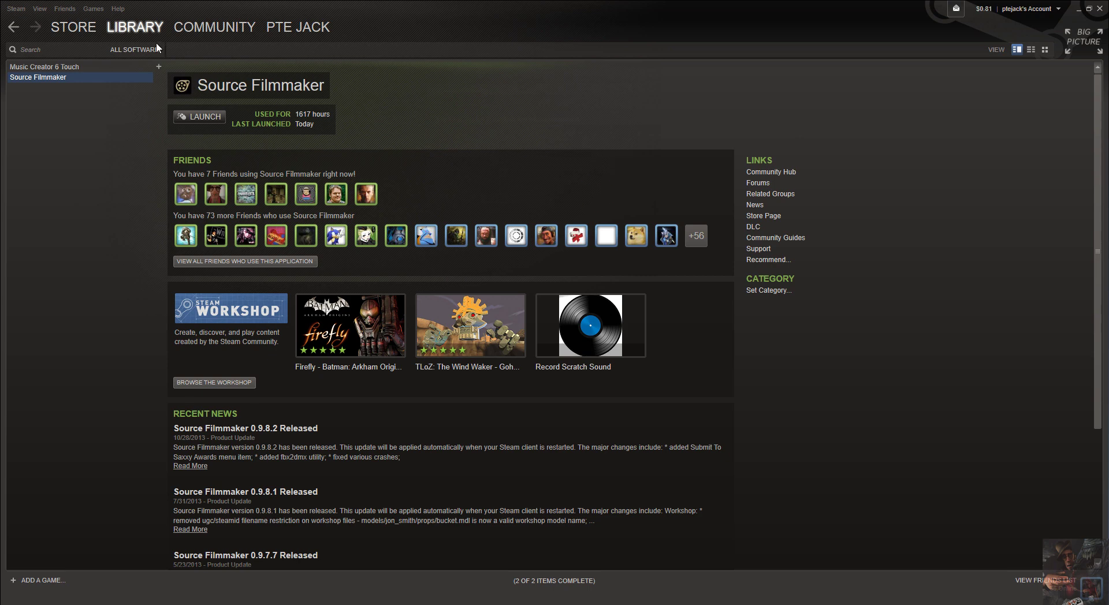
{"action": "mouse_move", "coordinate": [146, 29]}
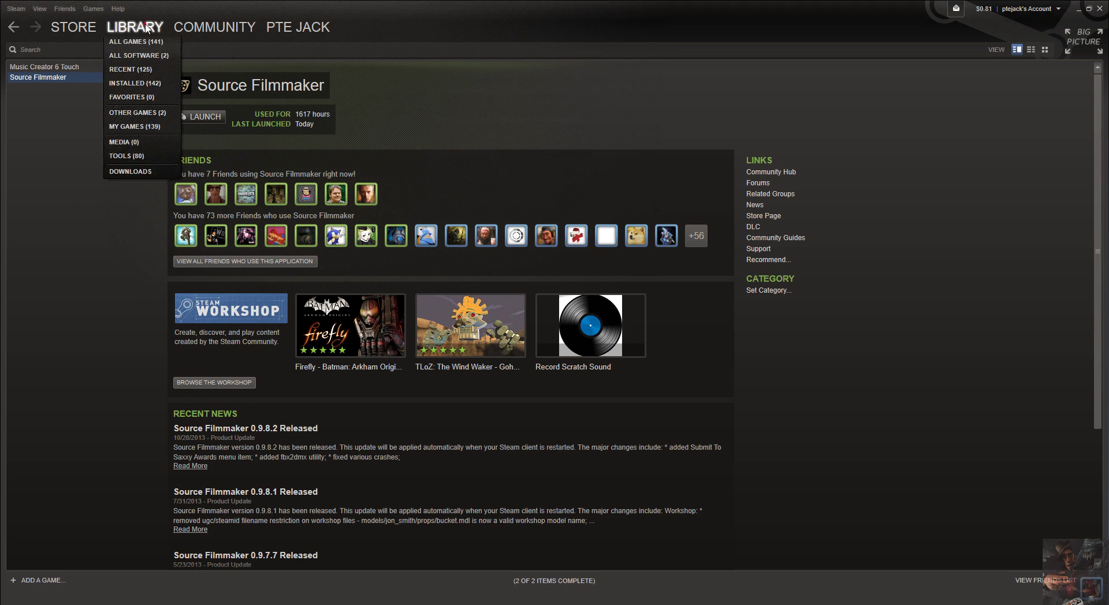
{"action": "left_click", "coordinate": [140, 167]}
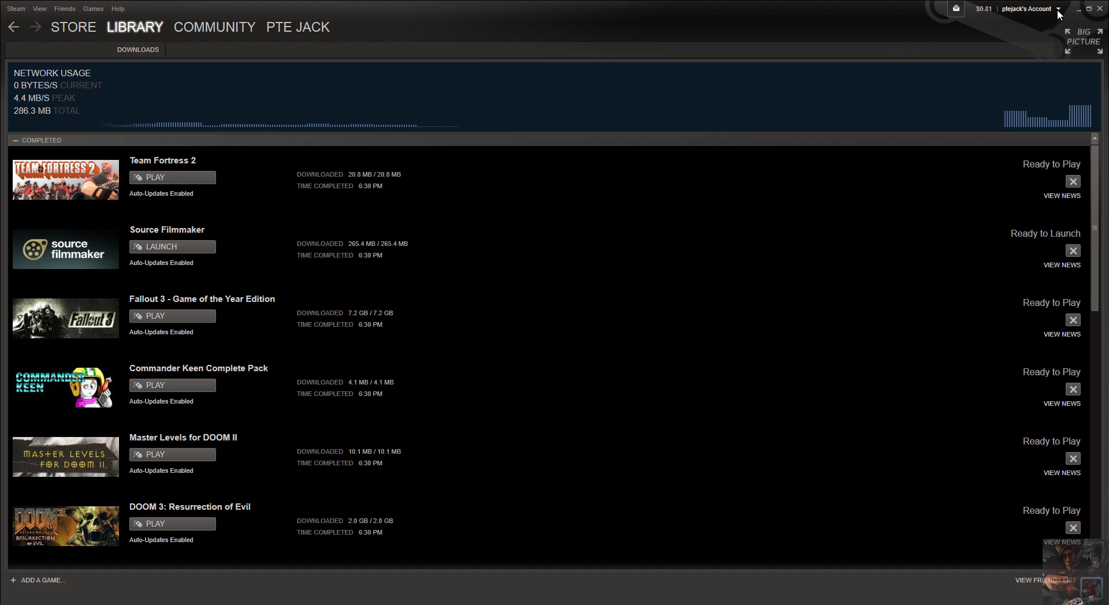
{"action": "left_click", "coordinate": [1078, 9]}
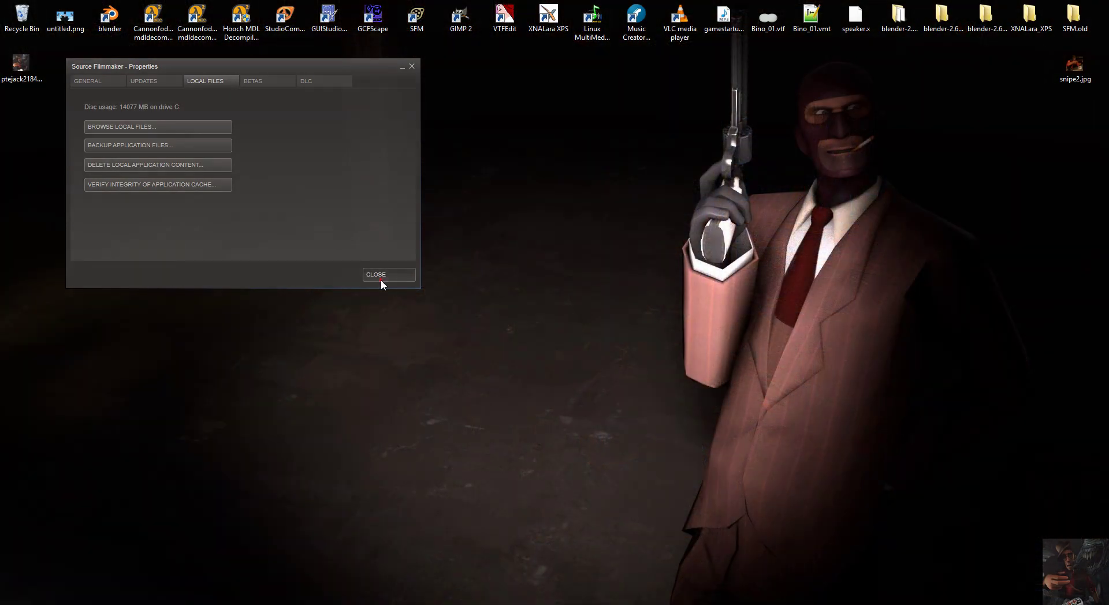
Close Properties, relaunch Source Filmmaker from the Steam tray, and dismiss the window-size warning.
{"action": "left_click", "coordinate": [380, 280]}
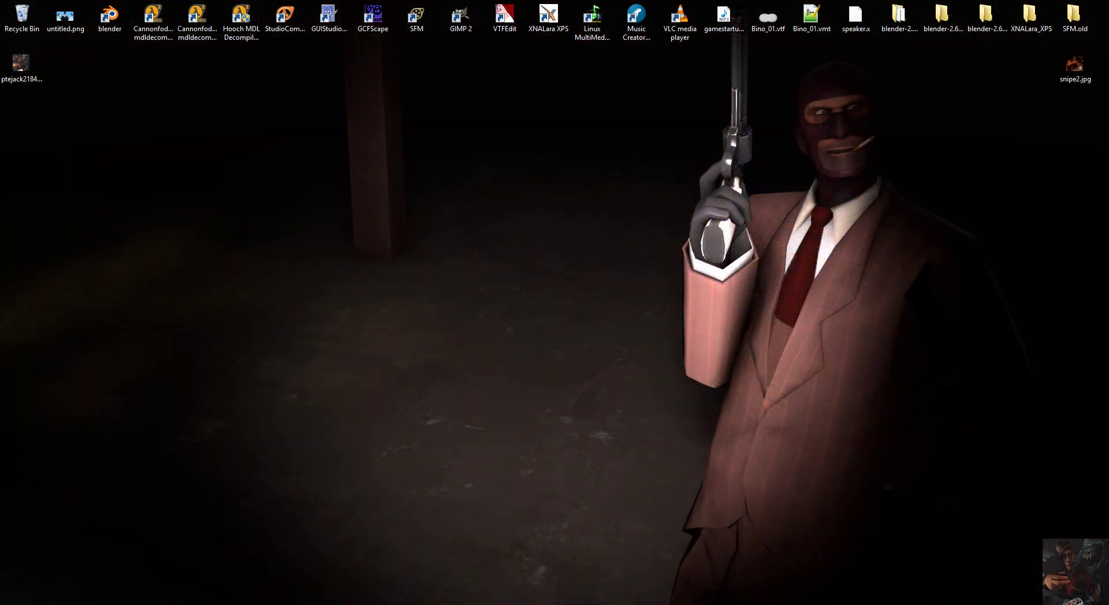
{"action": "left_click", "coordinate": [1006, 604]}
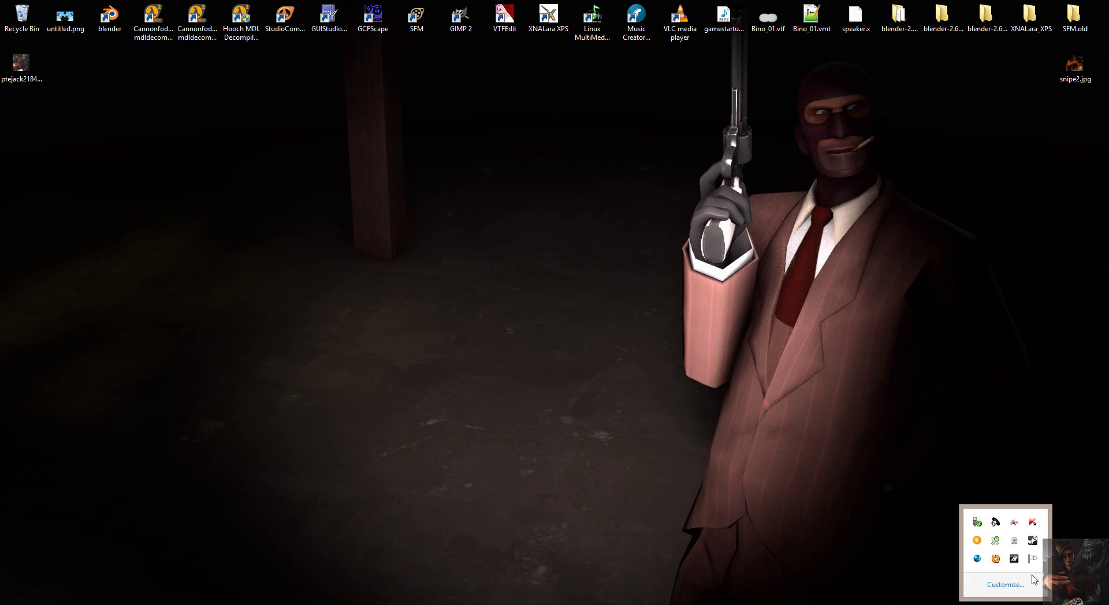
{"action": "right_click", "coordinate": [1032, 546]}
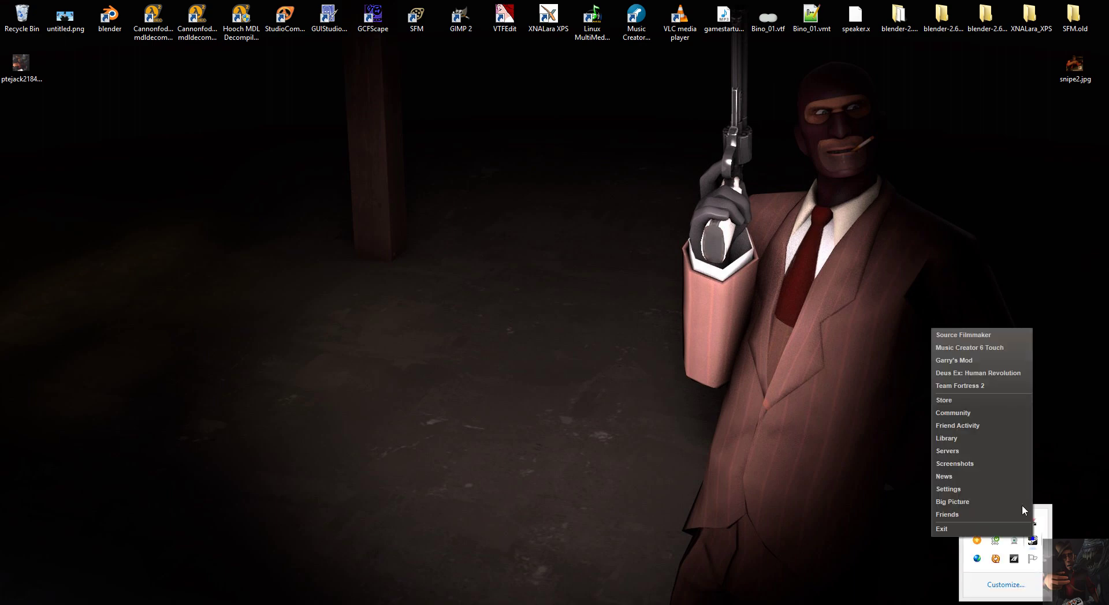
{"action": "left_click", "coordinate": [980, 340]}
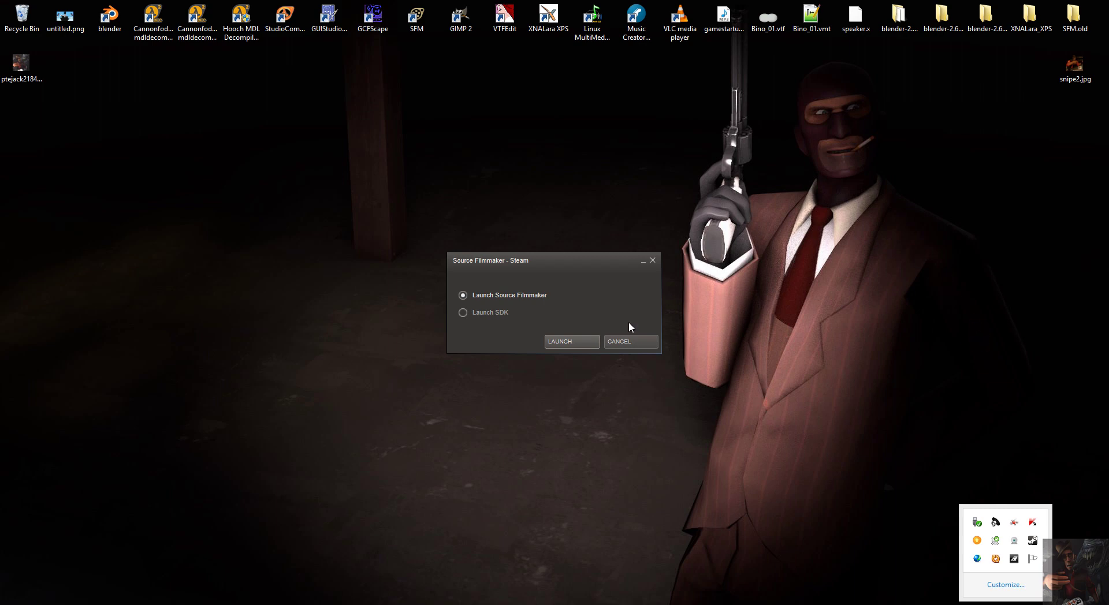
{"action": "left_click", "coordinate": [572, 343]}
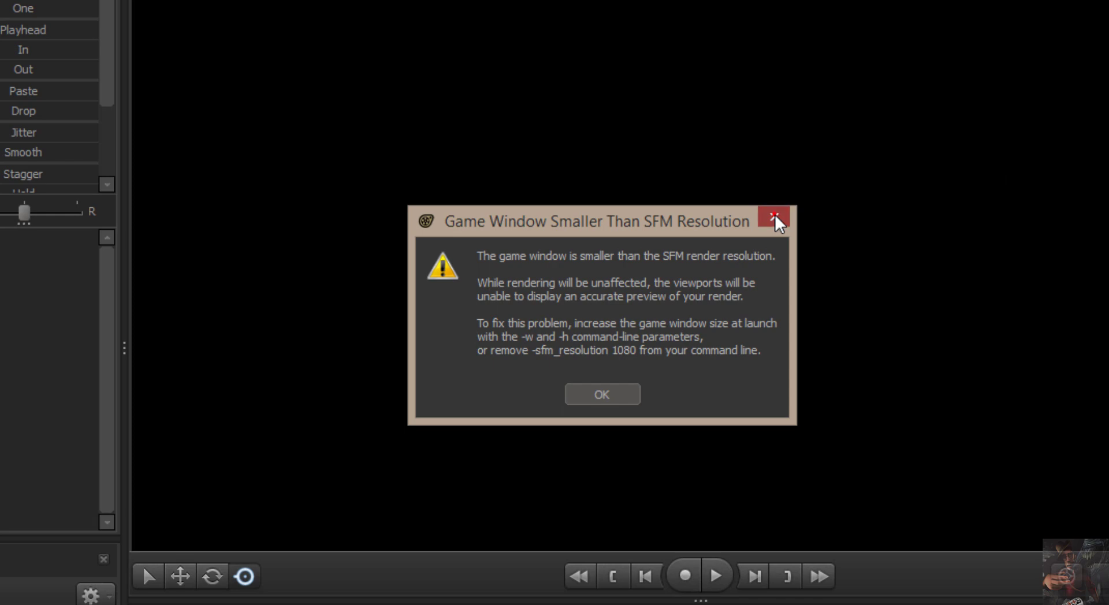
{"action": "left_click", "coordinate": [594, 396]}
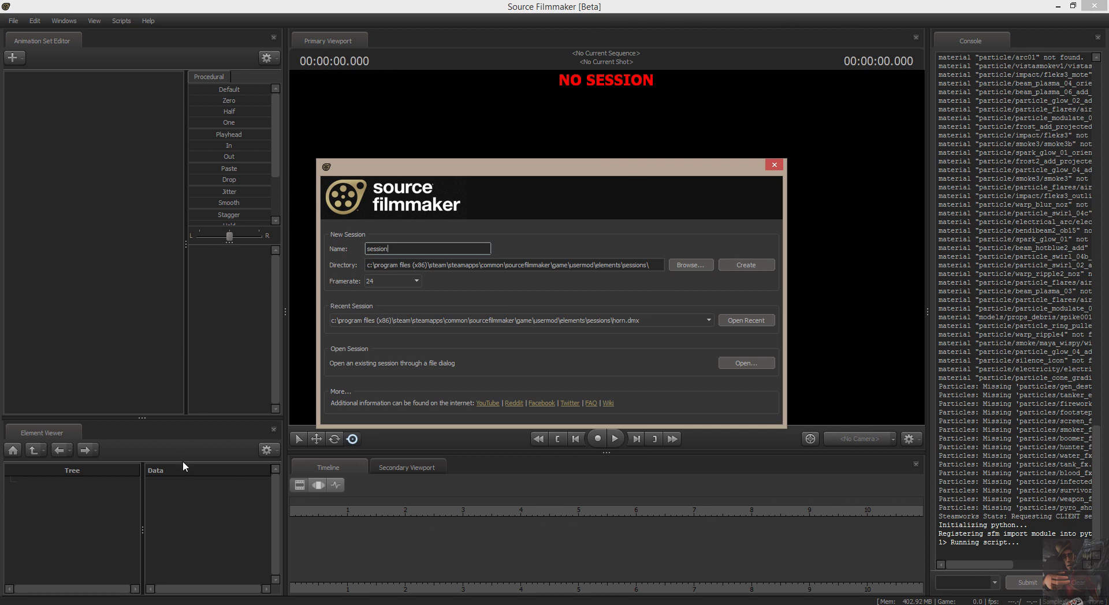
Create the 24 fps session named 'session' and cancel the workshop download queue.
{"action": "left_click", "coordinate": [751, 266]}
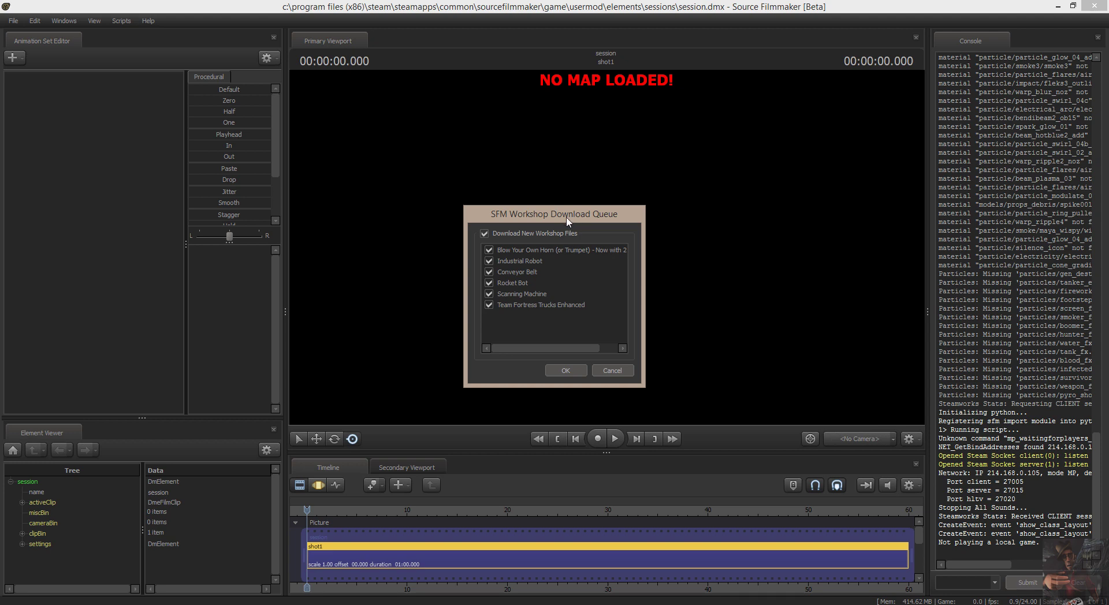
{"action": "left_click", "coordinate": [609, 371]}
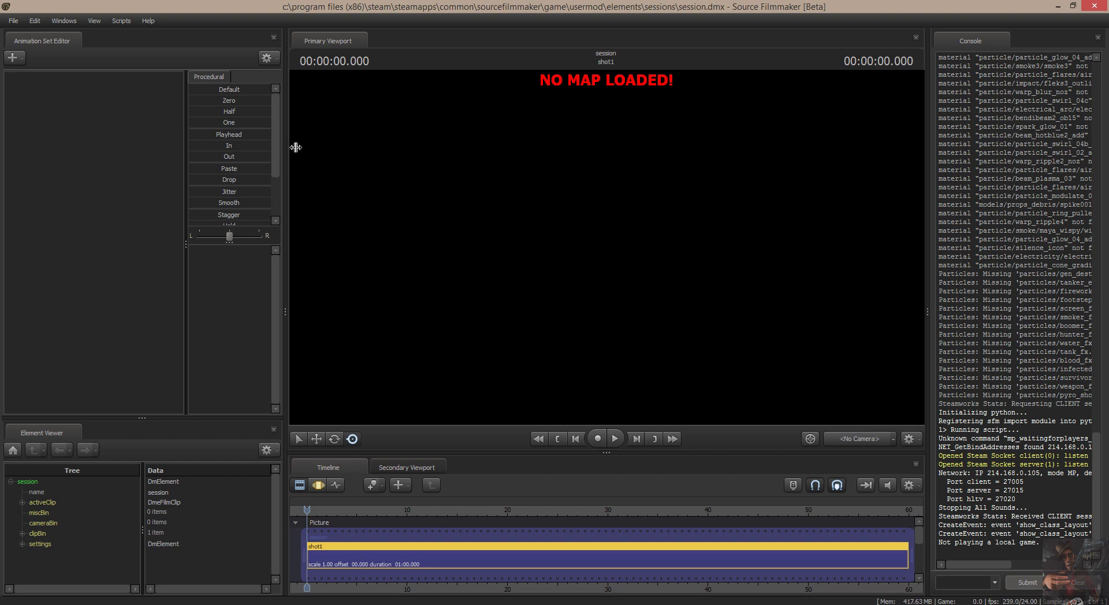
{"action": "right_click", "coordinate": [98, 135]}
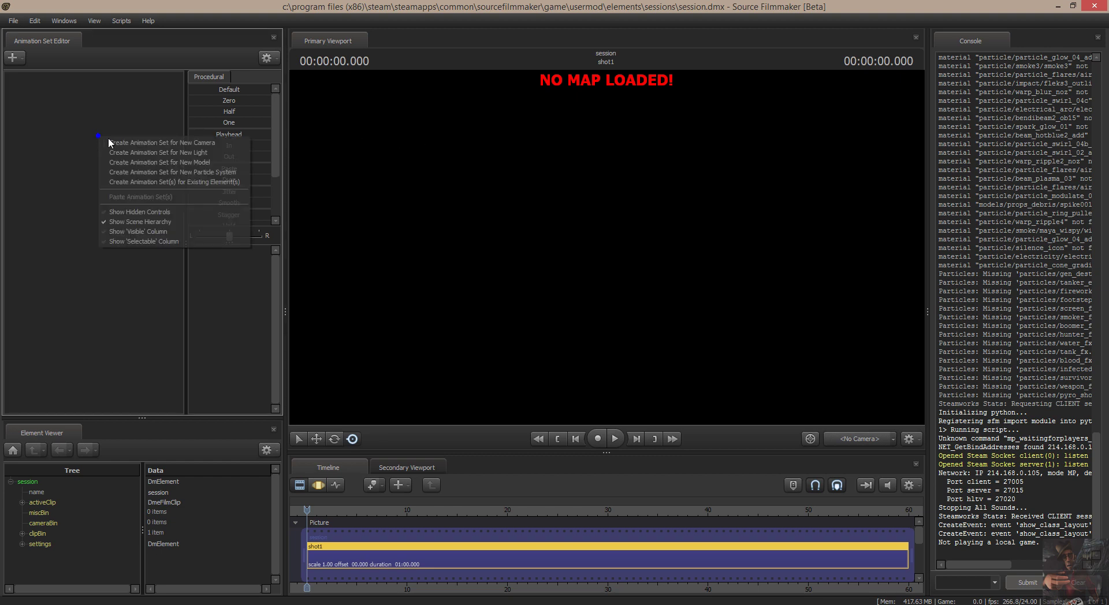
{"action": "left_click", "coordinate": [140, 164]}
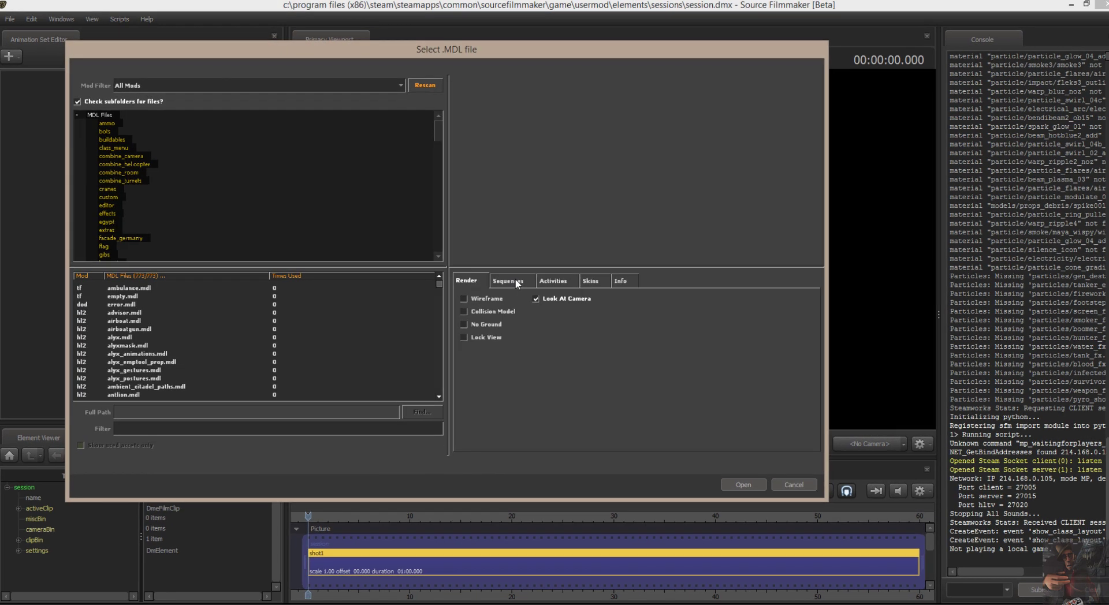
{"action": "left_click", "coordinate": [132, 428]}
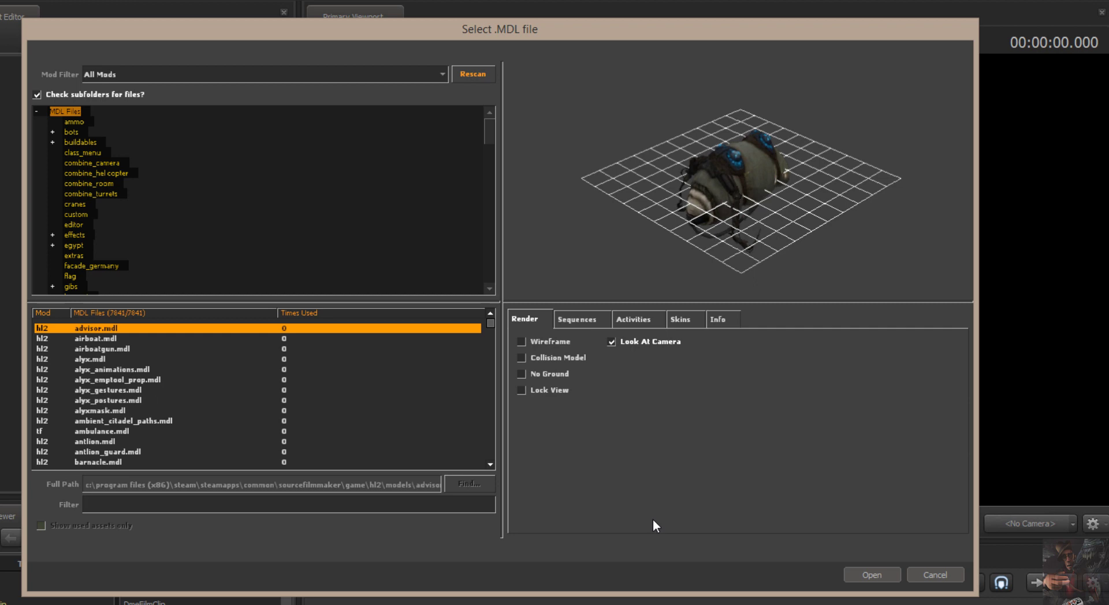
{"action": "type", "text": "m"}
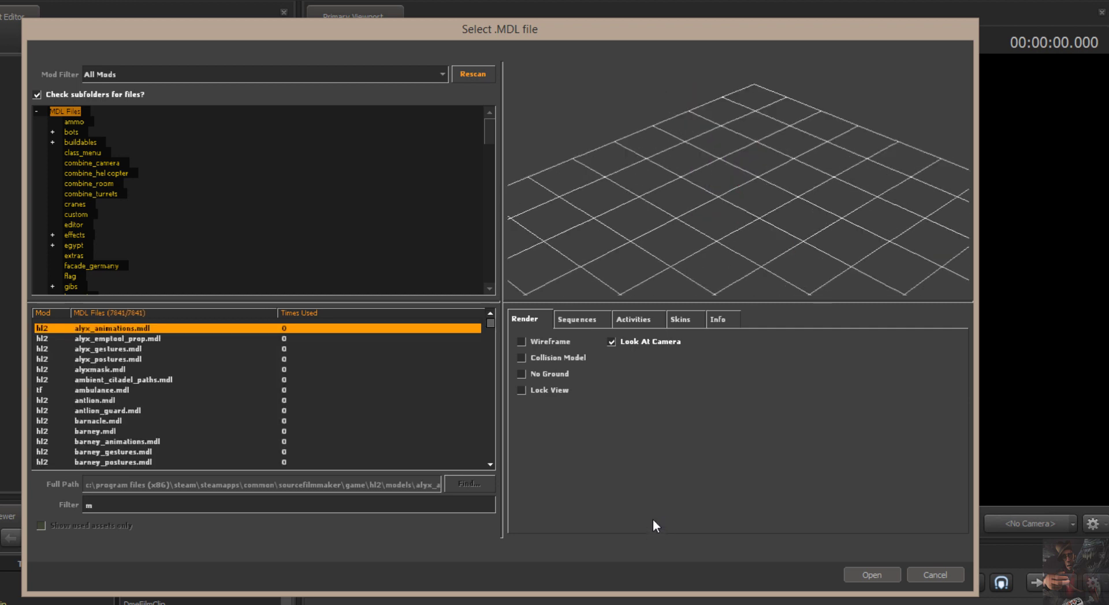
{"action": "type", "text": "mvm"}
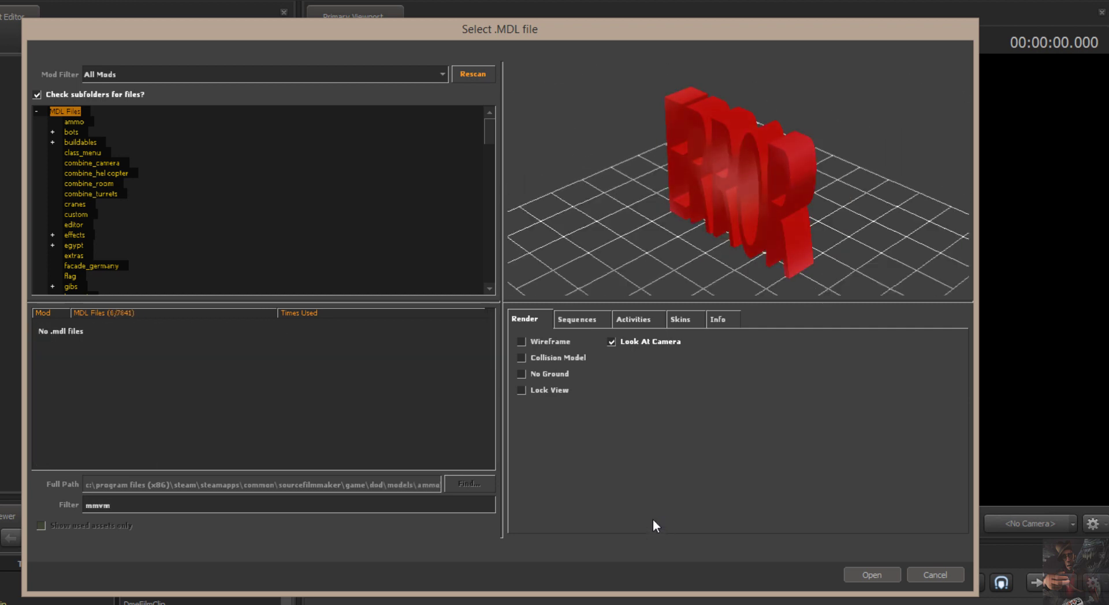
{"action": "key", "text": "BackSpace"}
{"action": "key", "text": "BackSpace"}
{"action": "key", "text": "BackSpace"}
{"action": "key", "text": "BackSpace"}
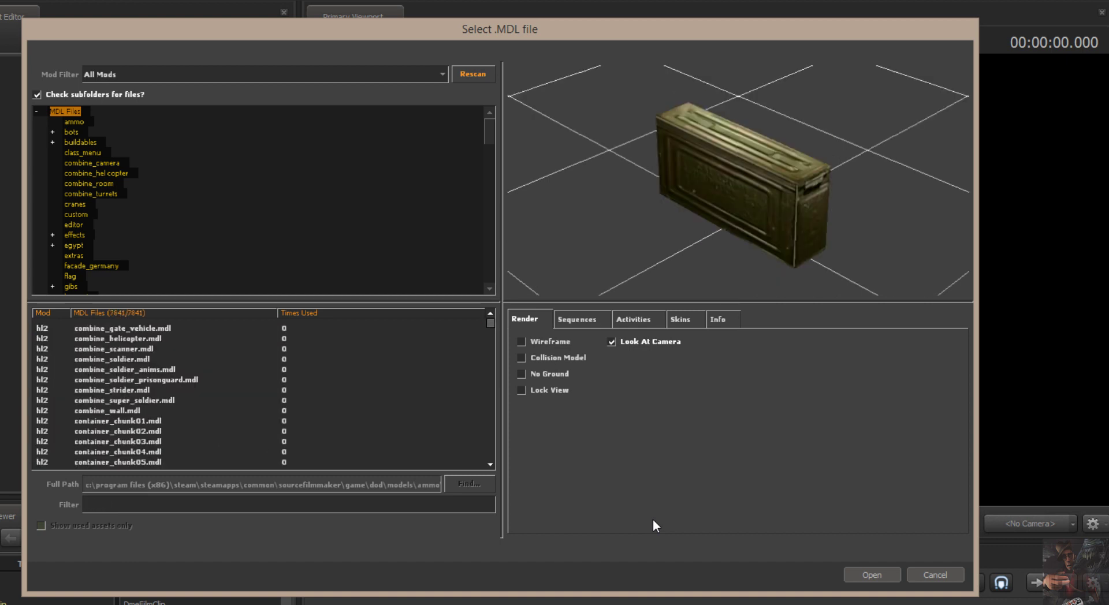
{"action": "type", "text": "mvm"}
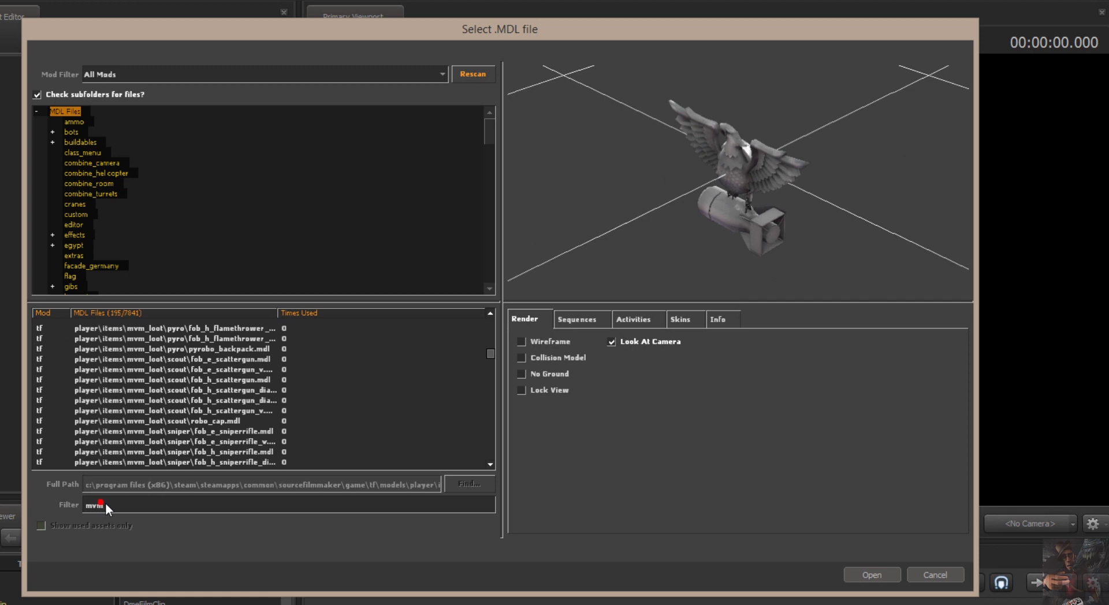
{"action": "left_click_drag", "start_coordinate": [105, 504], "coordinate": [84, 513]}
{"action": "type", "text": "ca"}
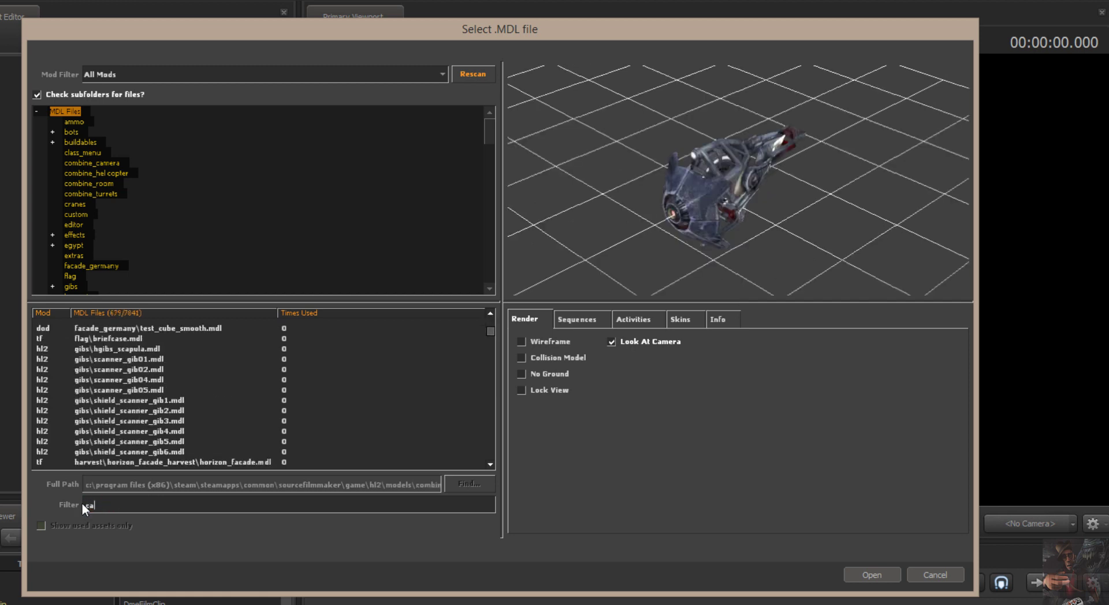
{"action": "type", "text": "rrie"}
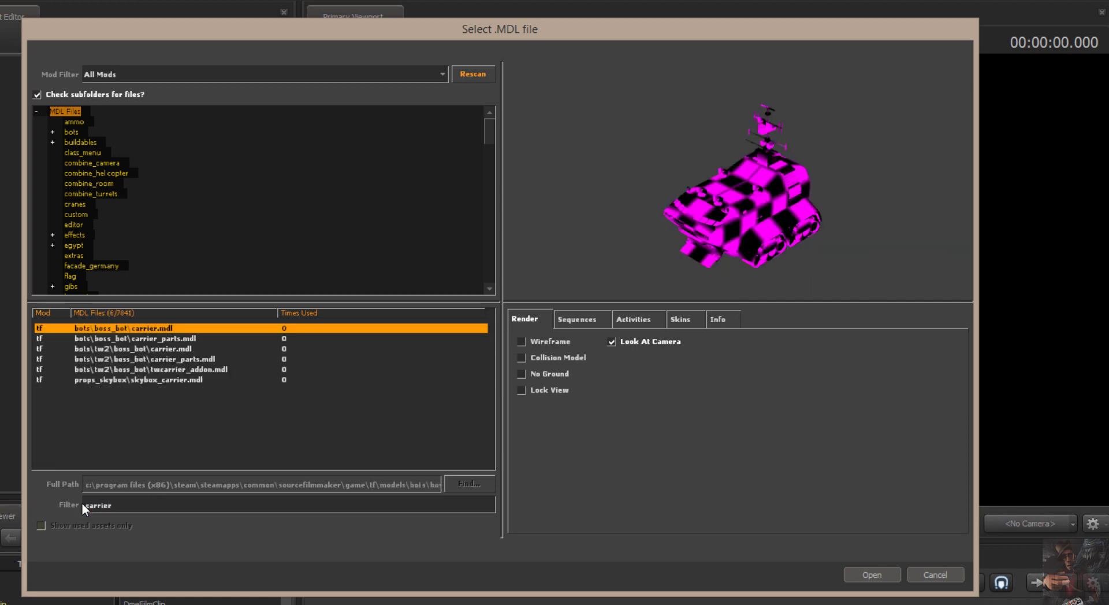
{"action": "type", "text": "r"}
{"action": "left_click", "coordinate": [154, 339]}
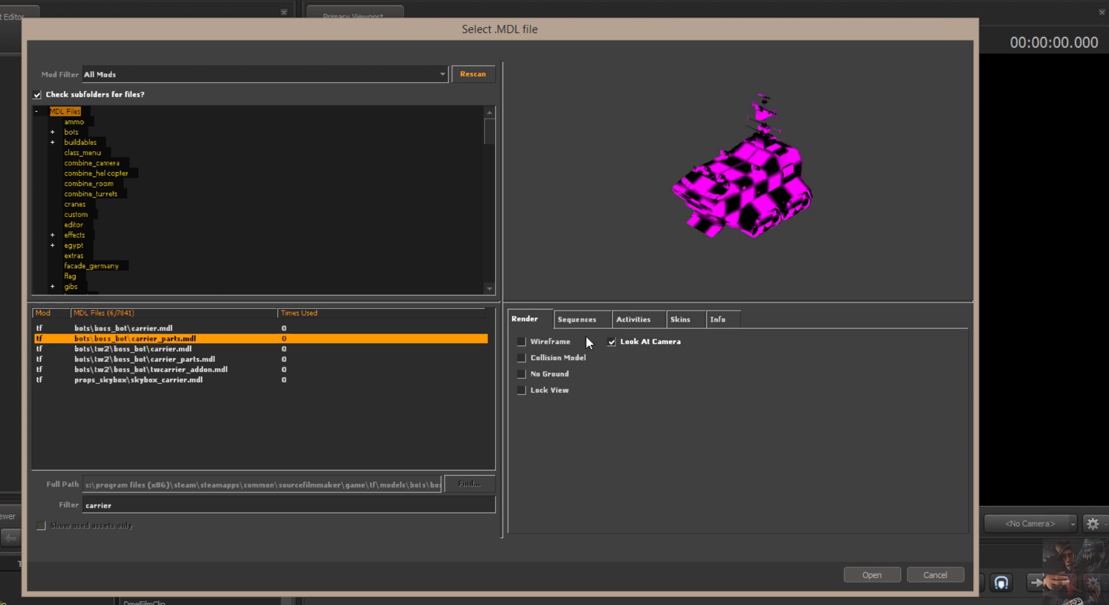
{"action": "left_click", "coordinate": [160, 349]}
{"action": "left_click", "coordinate": [179, 360]}
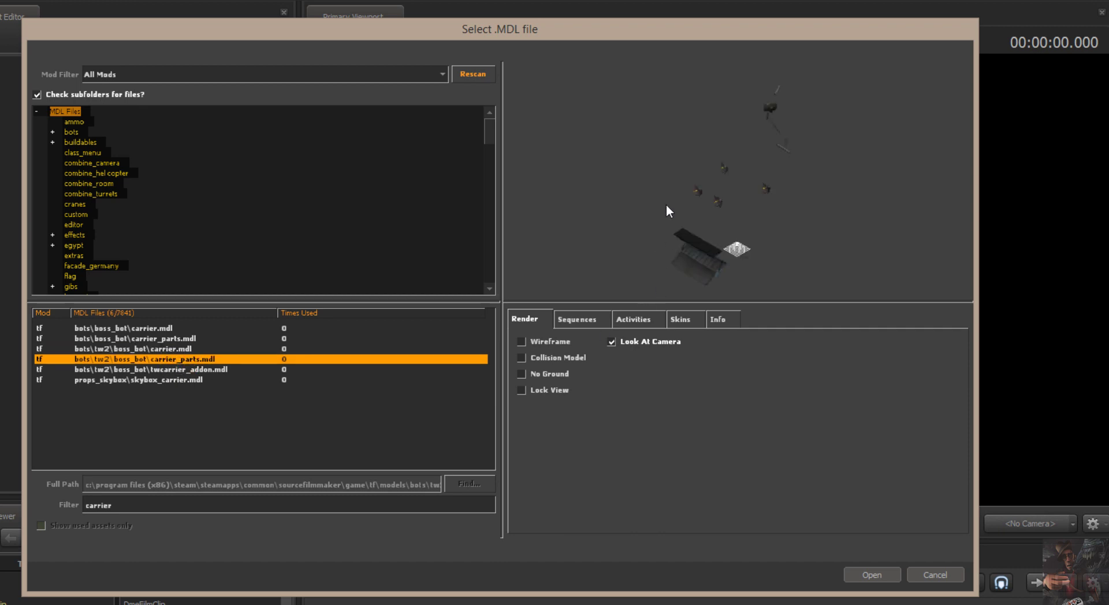
{"action": "left_click", "coordinate": [192, 372]}
{"action": "left_click", "coordinate": [190, 385]}
{"action": "left_click", "coordinate": [191, 381]}
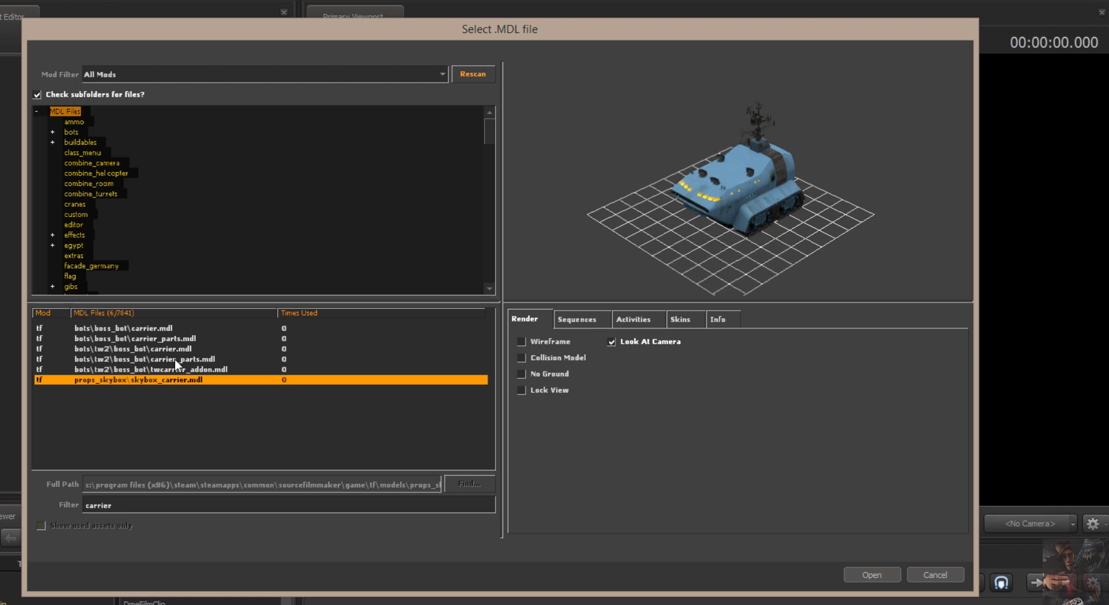
{"action": "left_click_drag", "start_coordinate": [131, 505], "coordinate": [33, 512]}
{"action": "type", "text": "2013"}
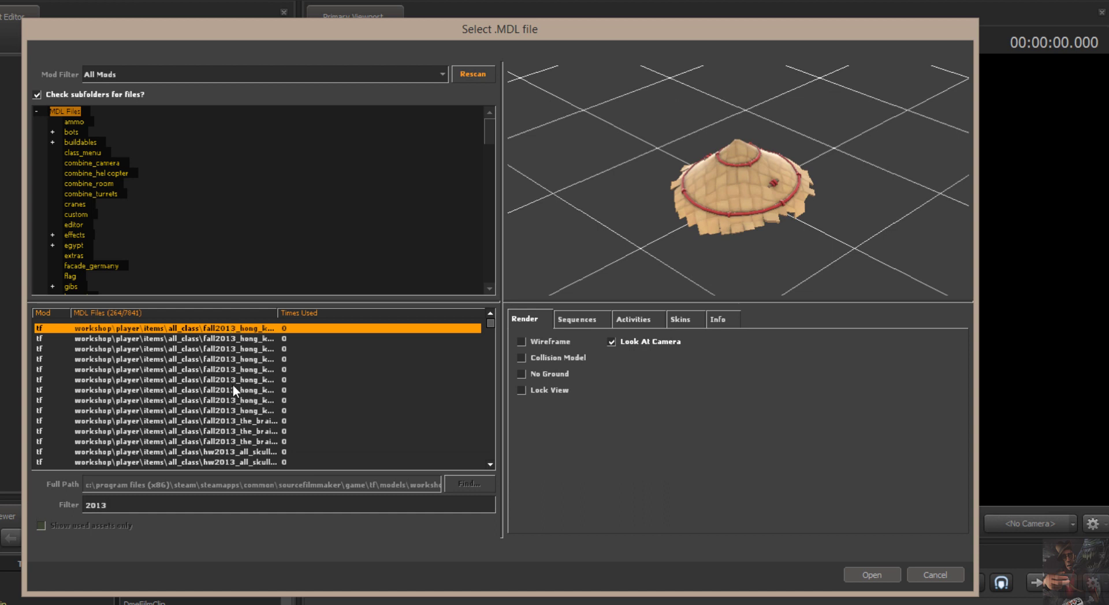
{"action": "scroll", "coordinate": [233, 385], "scroll_direction": "down", "scroll_amount": 15}
{"action": "scroll", "coordinate": [233, 384], "scroll_direction": "up", "scroll_amount": 15}
{"action": "scroll", "coordinate": [252, 398], "scroll_direction": "down", "scroll_amount": 15}
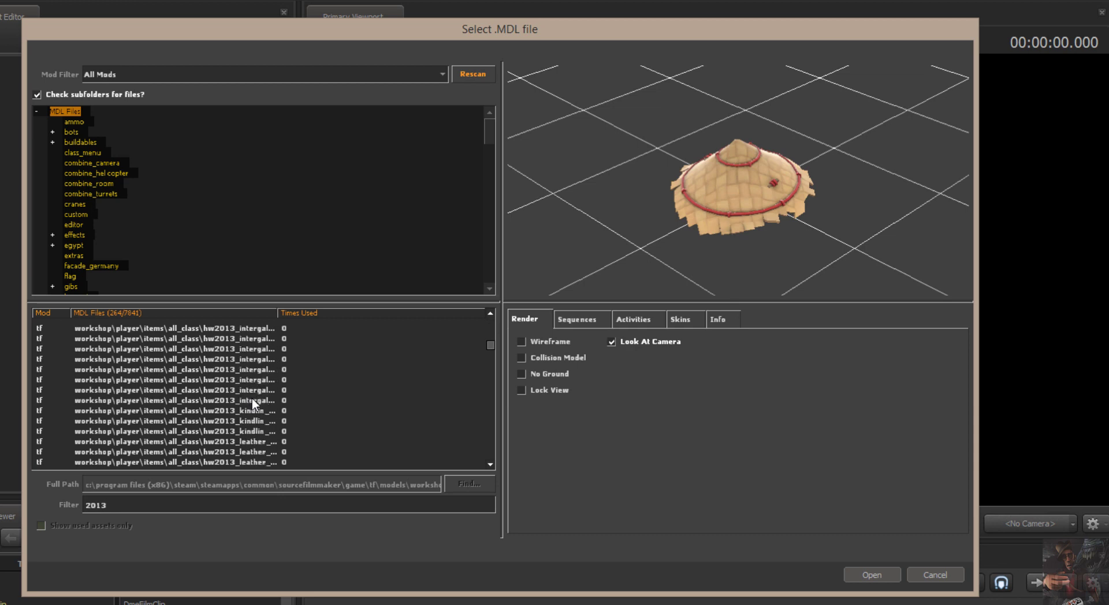
{"action": "left_click", "coordinate": [251, 400]}
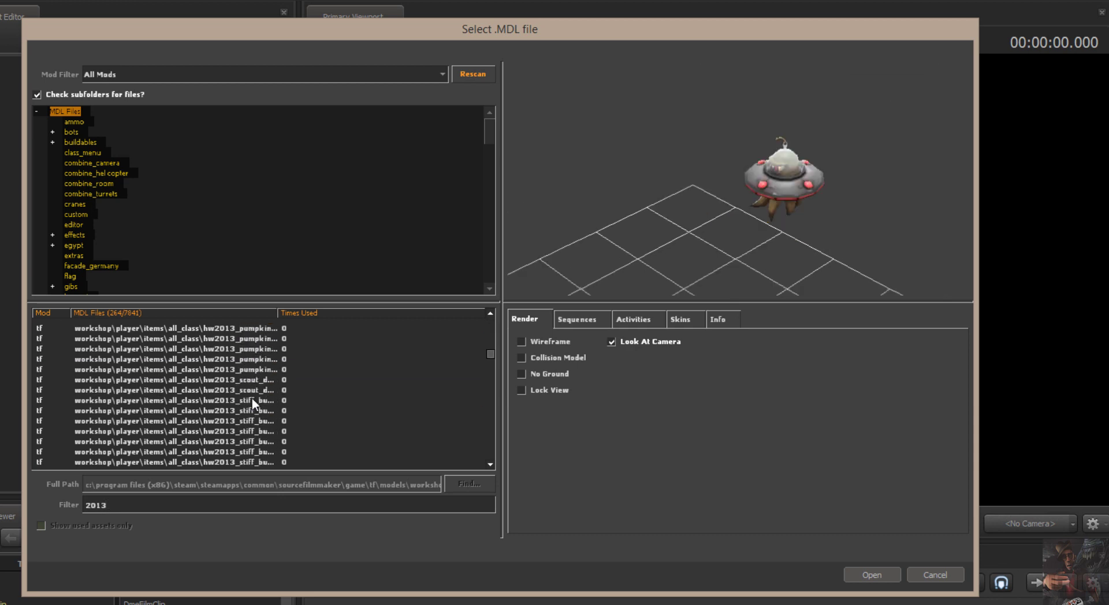
{"action": "left_click", "coordinate": [253, 400]}
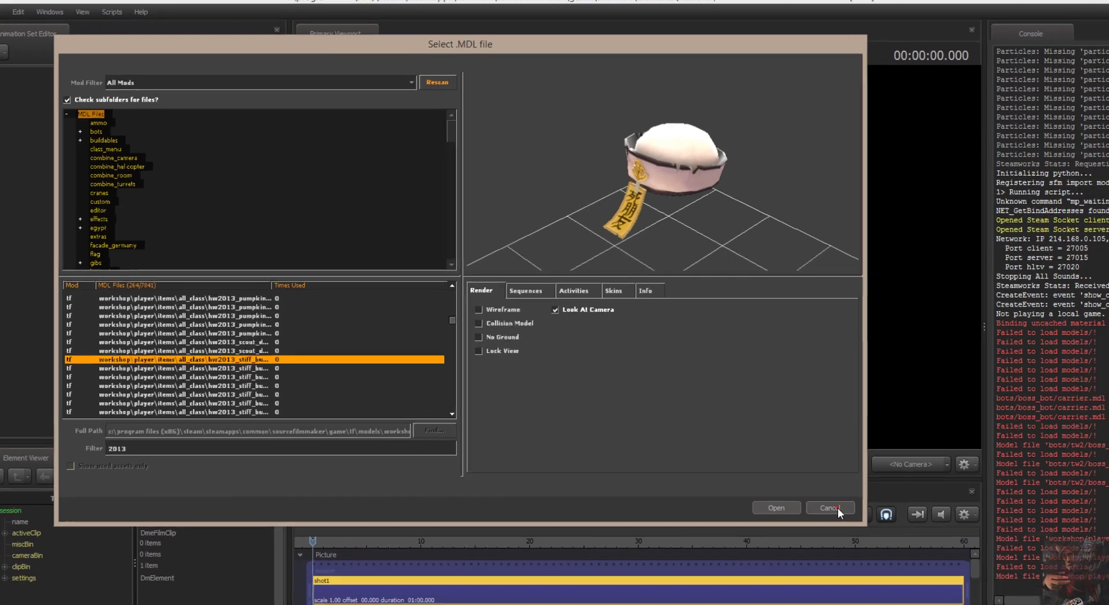
{"action": "left_click", "coordinate": [950, 574]}
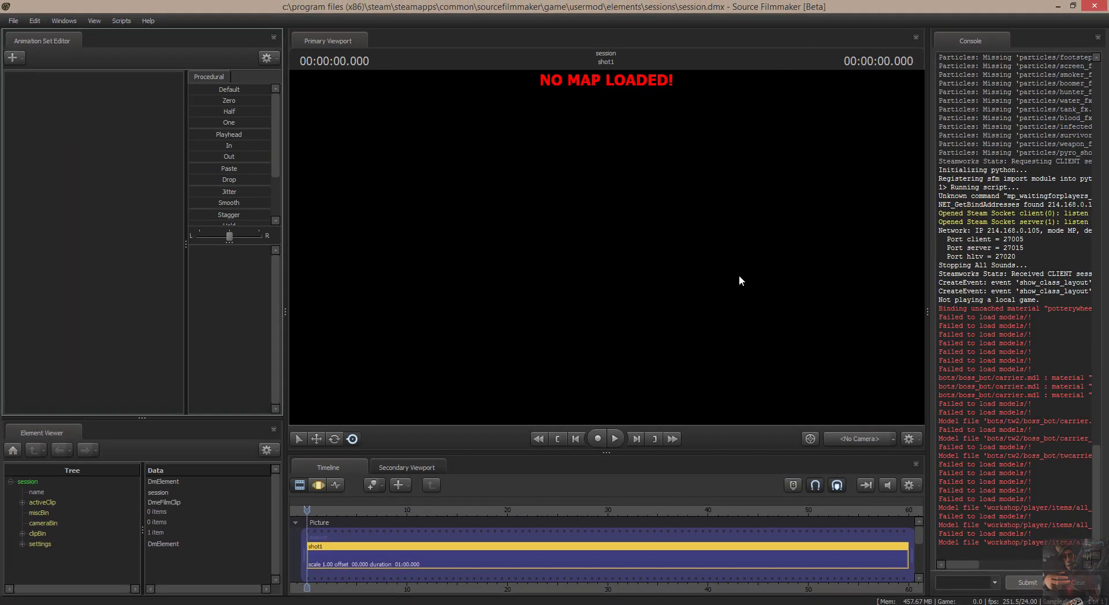